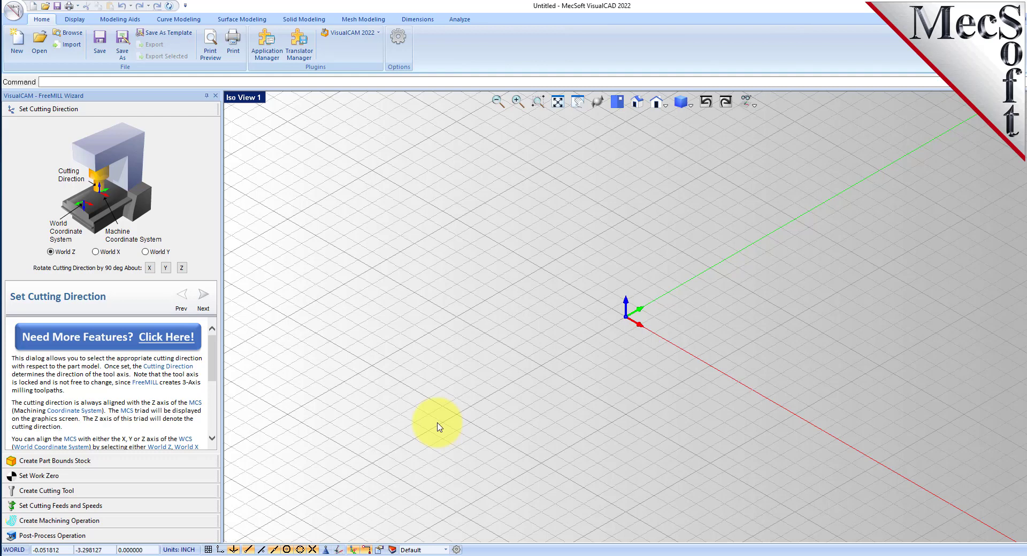
Keep FreeMILL selected as the active VisualCAM 2022 product
click(379, 35)
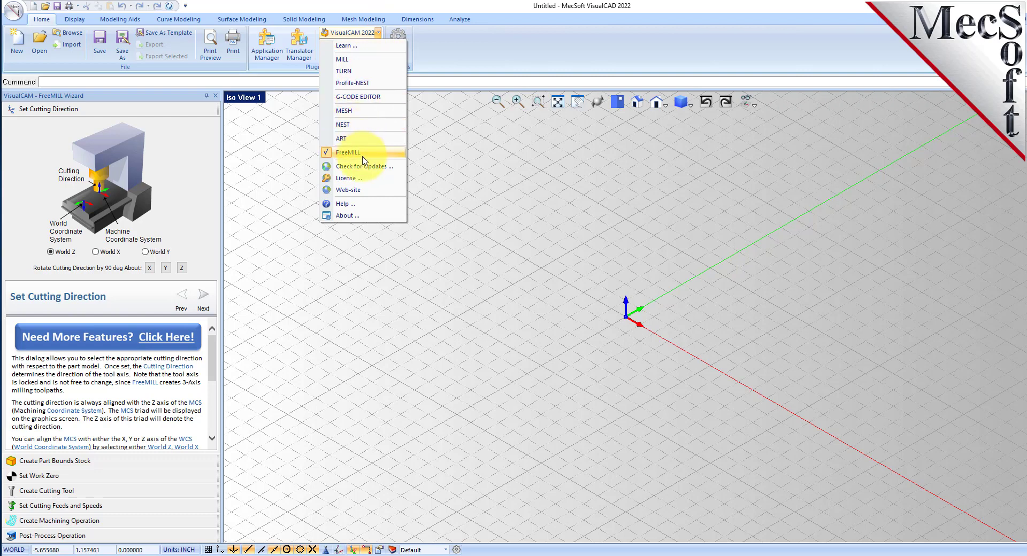
click(407, 347)
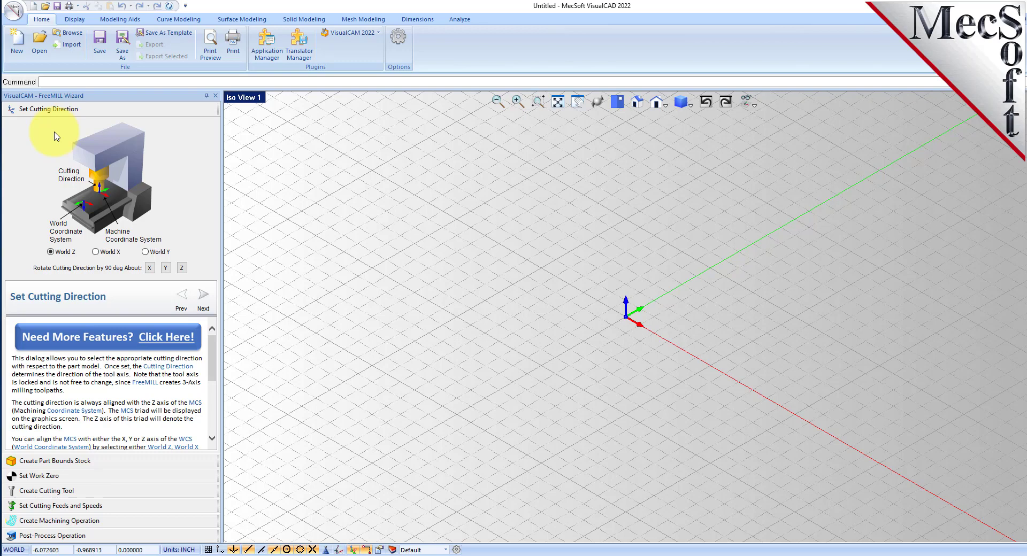
Open the part file FreeMILL-QSG.stp
click(41, 41)
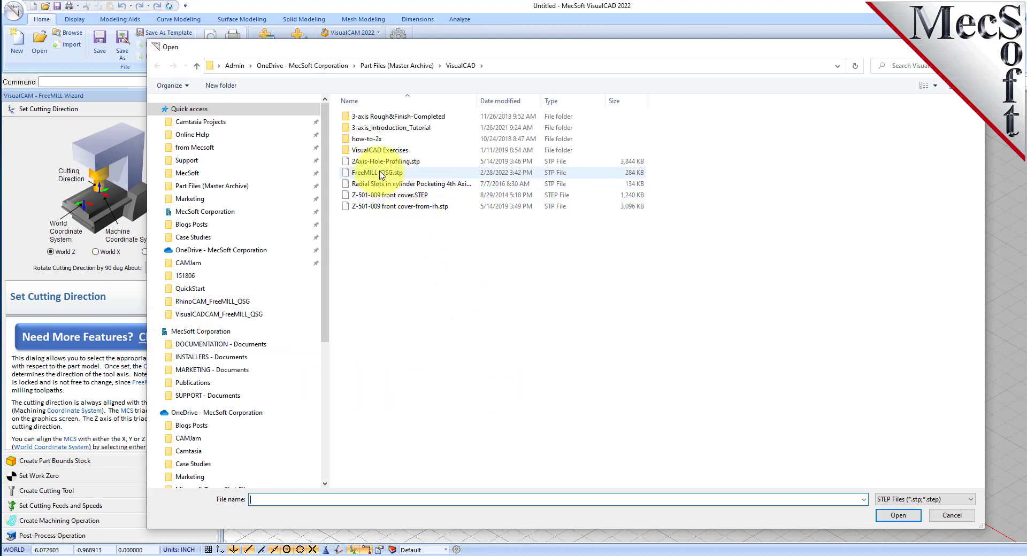
click(389, 173)
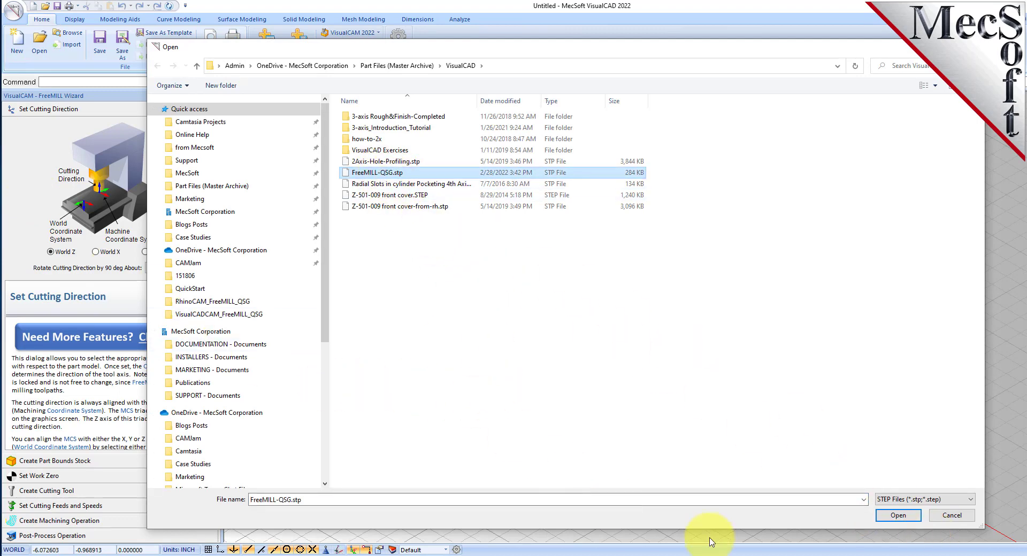
click(889, 517)
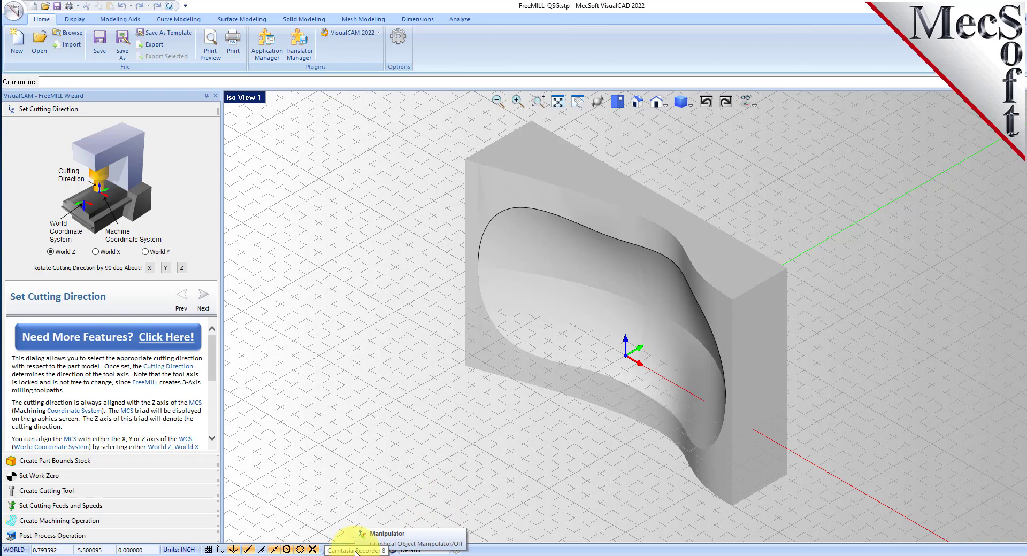
Rotate the part -90° so its curved cavity faces up
click(544, 442)
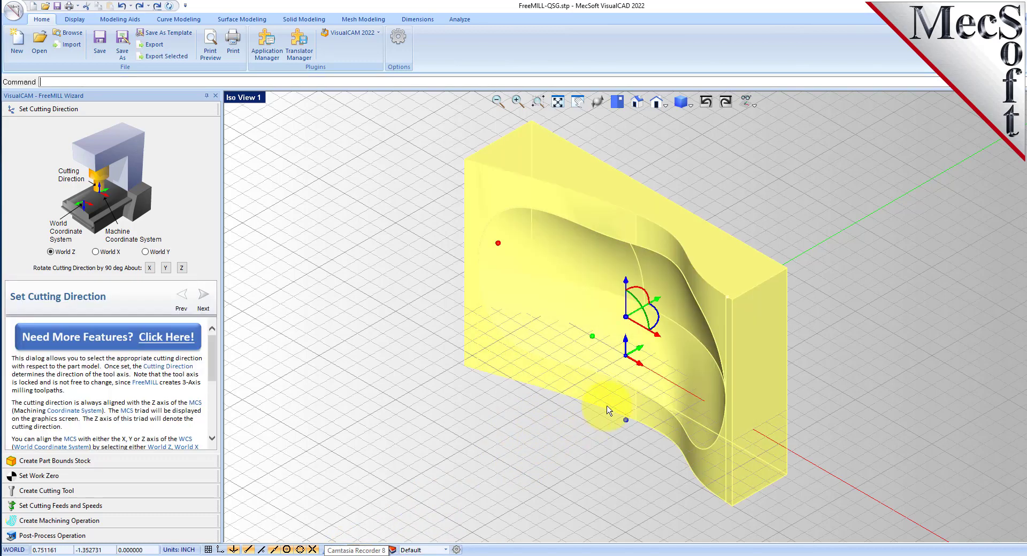
click(643, 292)
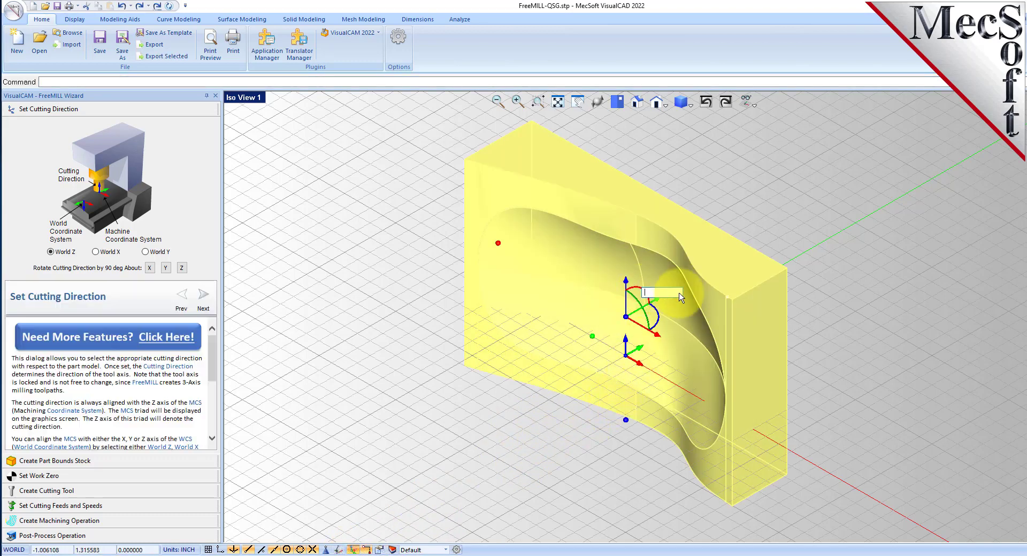
text(-90)
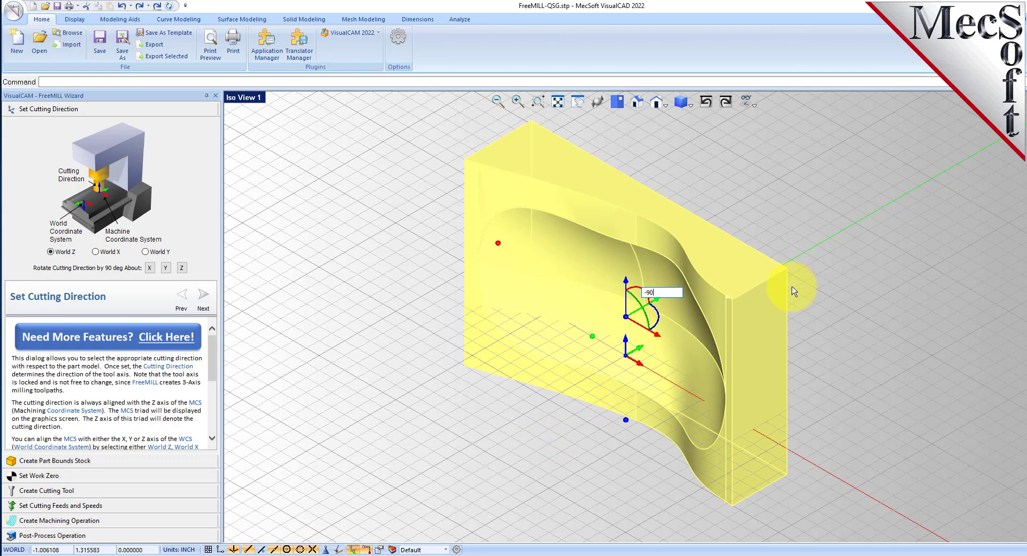
key(Return)
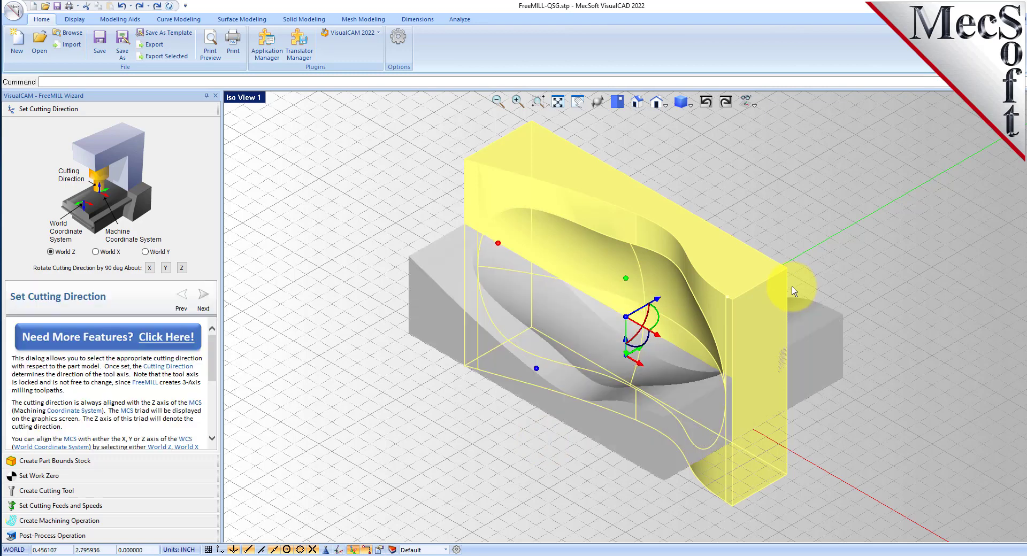
Hide the cavity's edge curve, Curve0
click(470, 419)
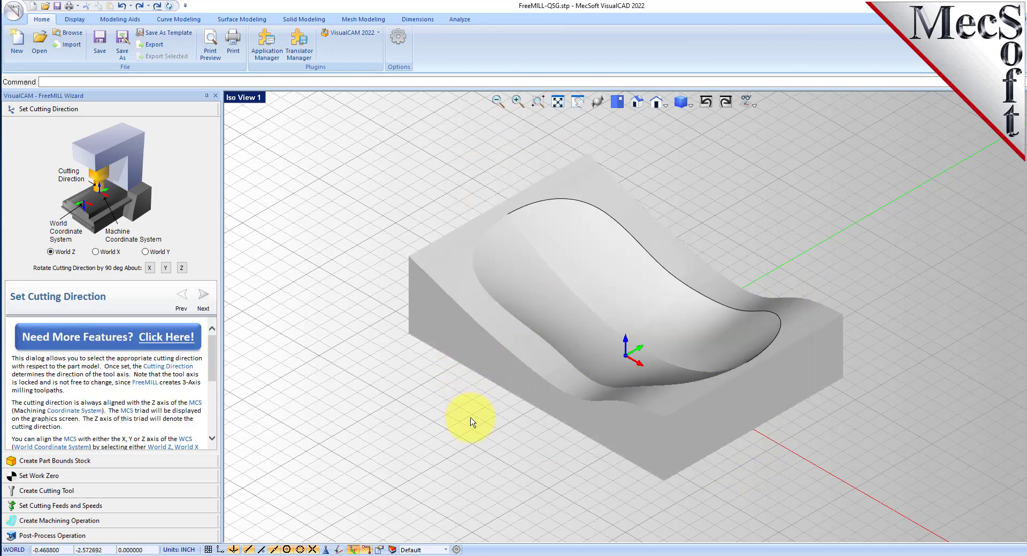
click(589, 203)
click(617, 252)
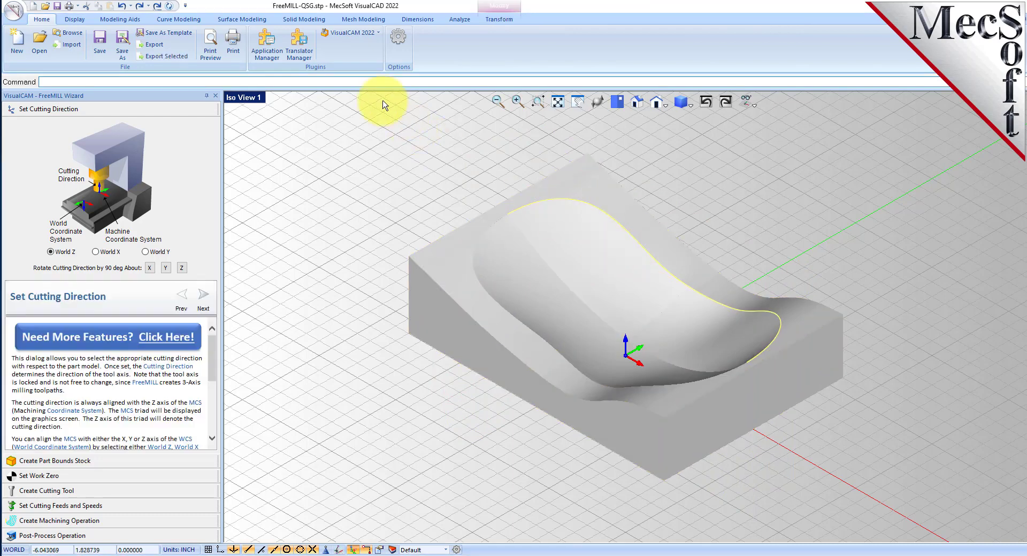
click(120, 20)
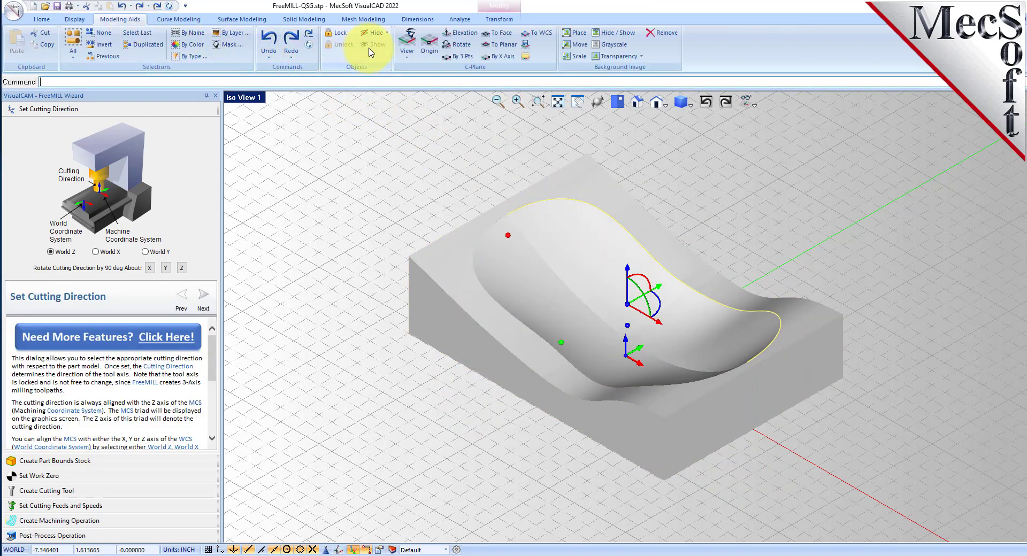
click(373, 33)
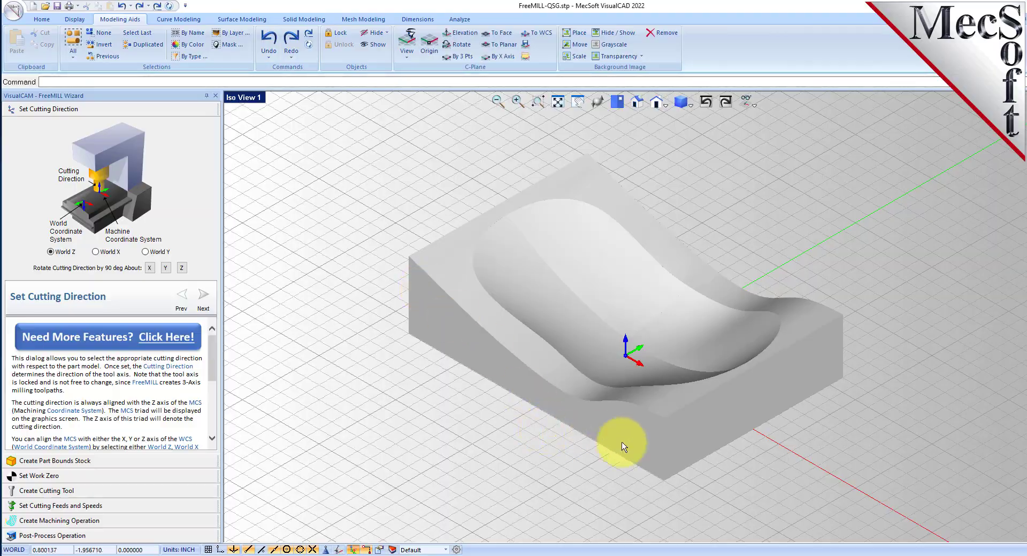
Orbit and zoom in to look down into the part's cavity
right_drag(608, 435, 638, 363)
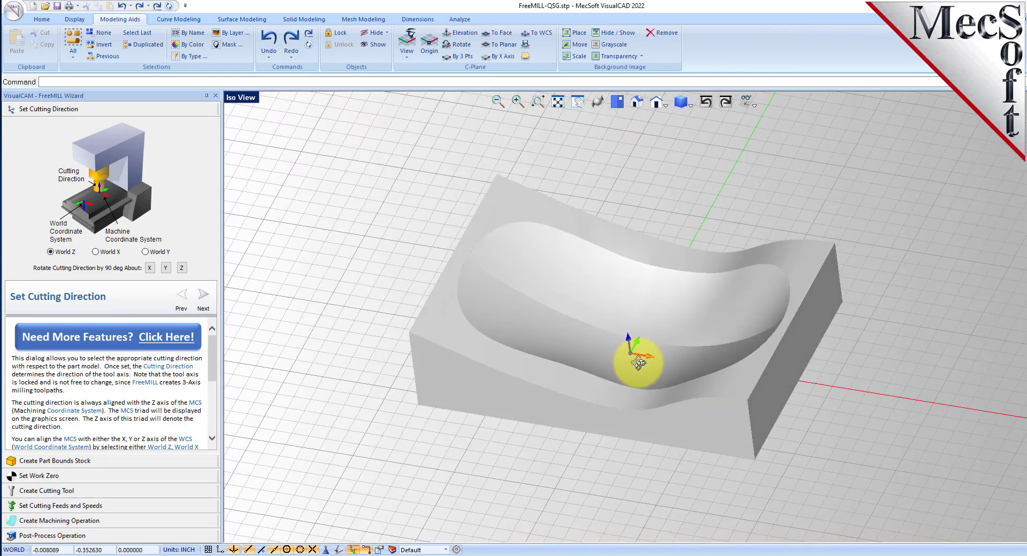
scroll(630, 330, up, 2)
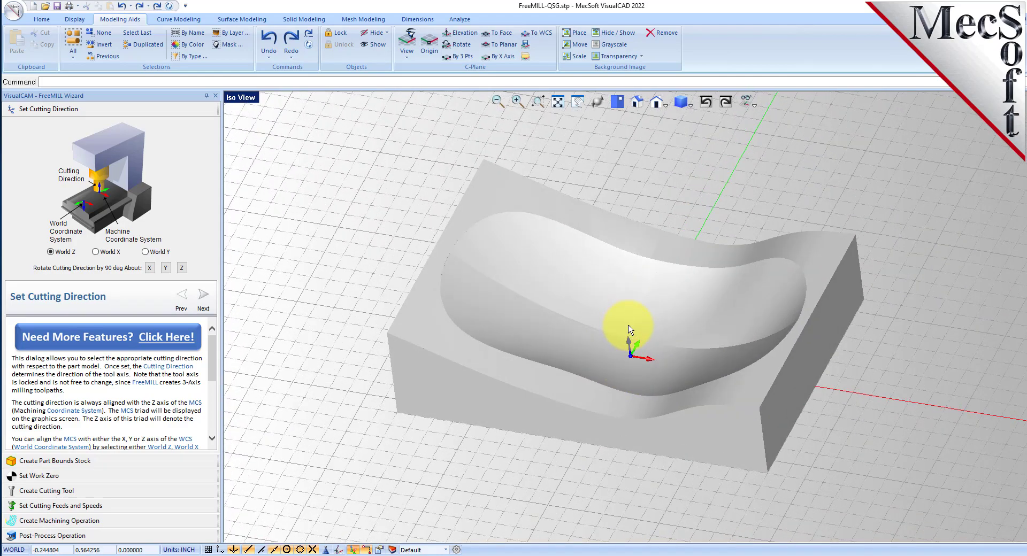
scroll(630, 329, up, 1)
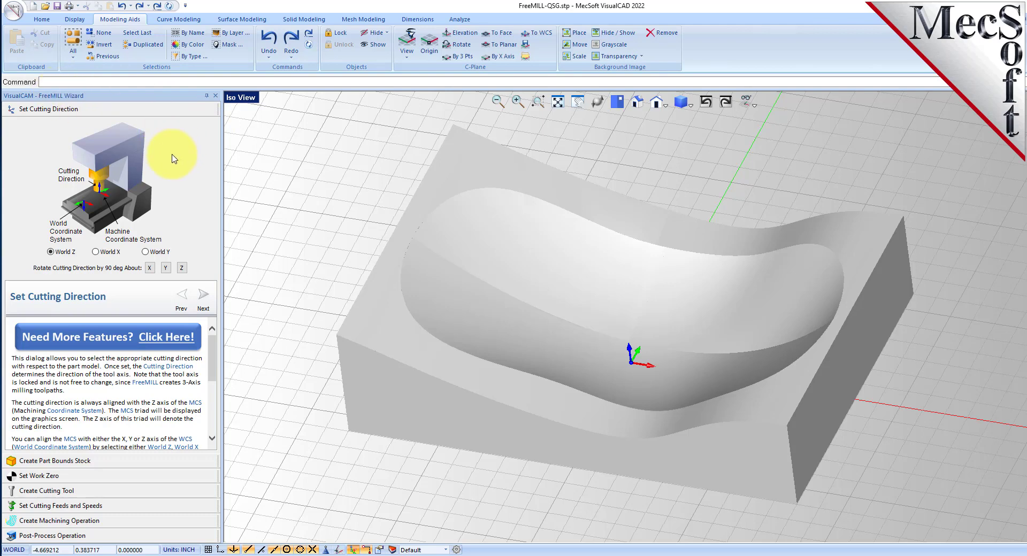
Preview the wizard's stock, work zero, cutting tool, feeds and operation steps
click(87, 462)
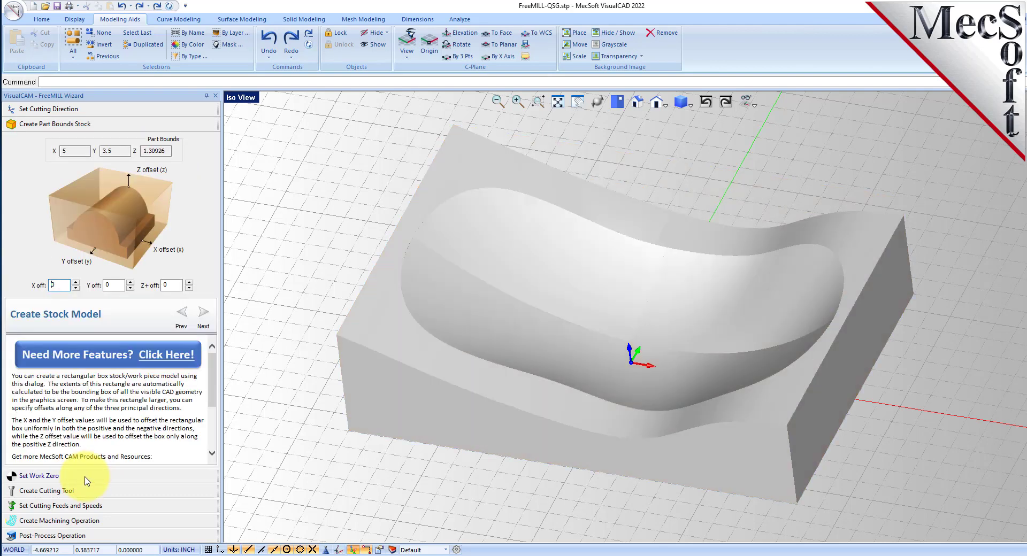
click(87, 477)
click(87, 490)
click(89, 512)
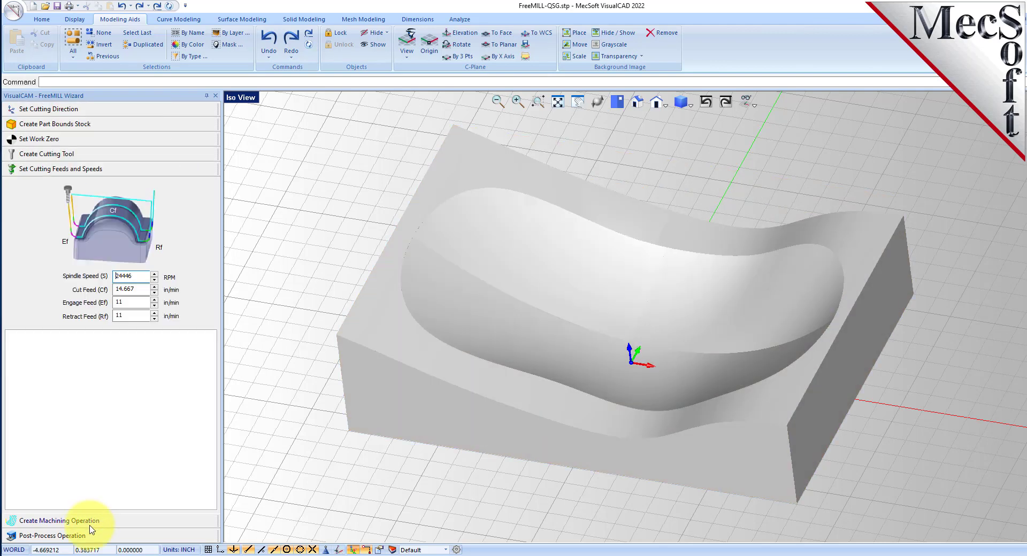
click(92, 522)
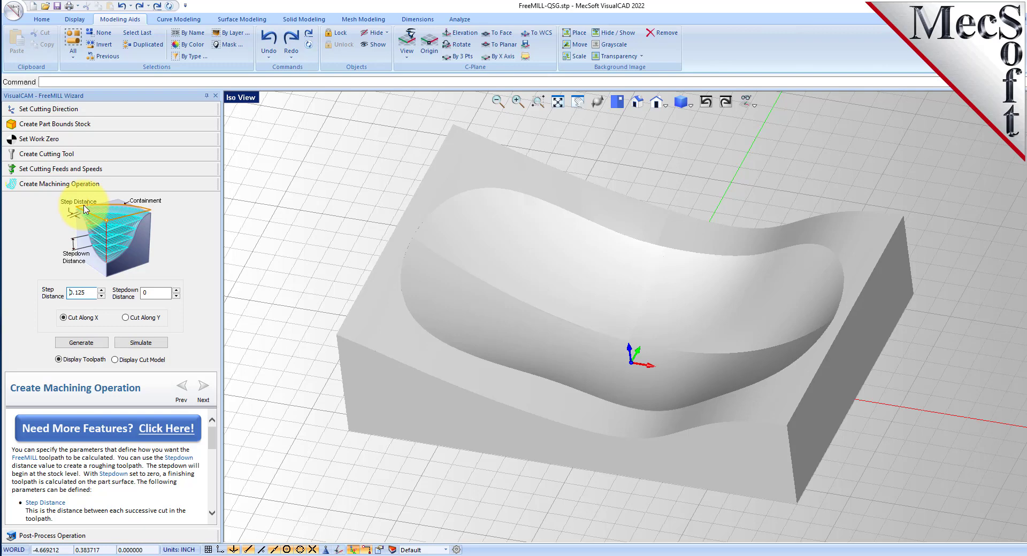
Return to the Set Cutting Direction step and orbit the model
click(43, 110)
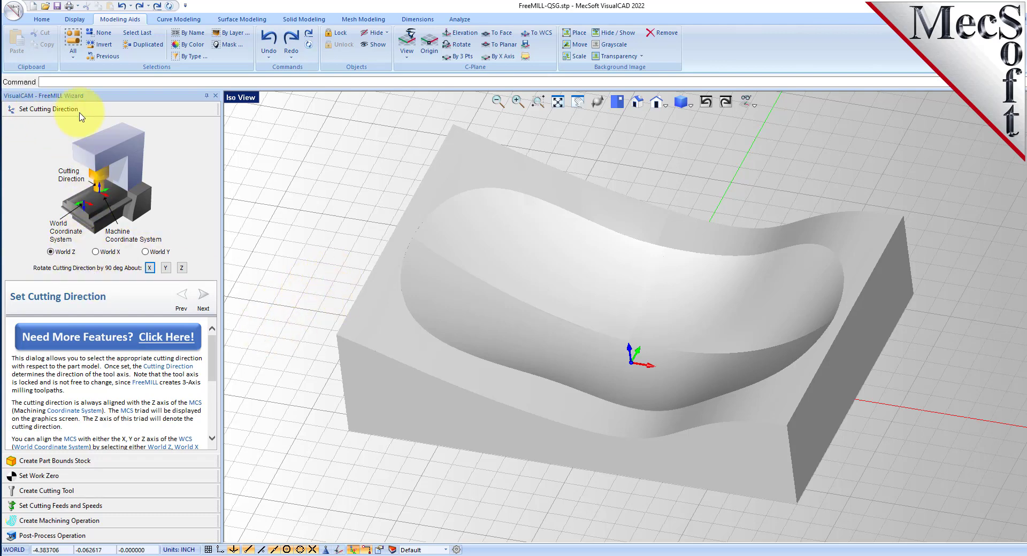
middle_drag(390, 275, 472, 419)
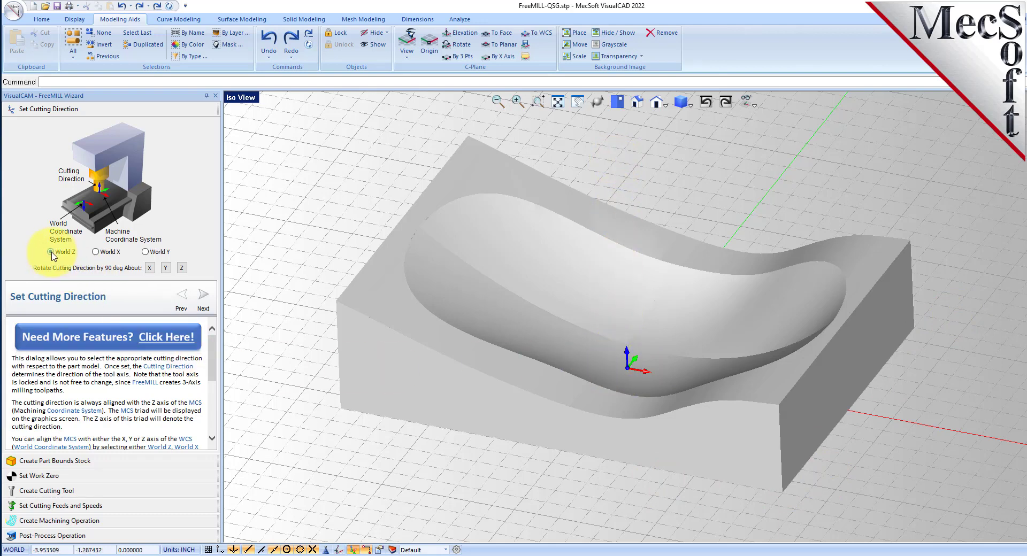
key(Tab)
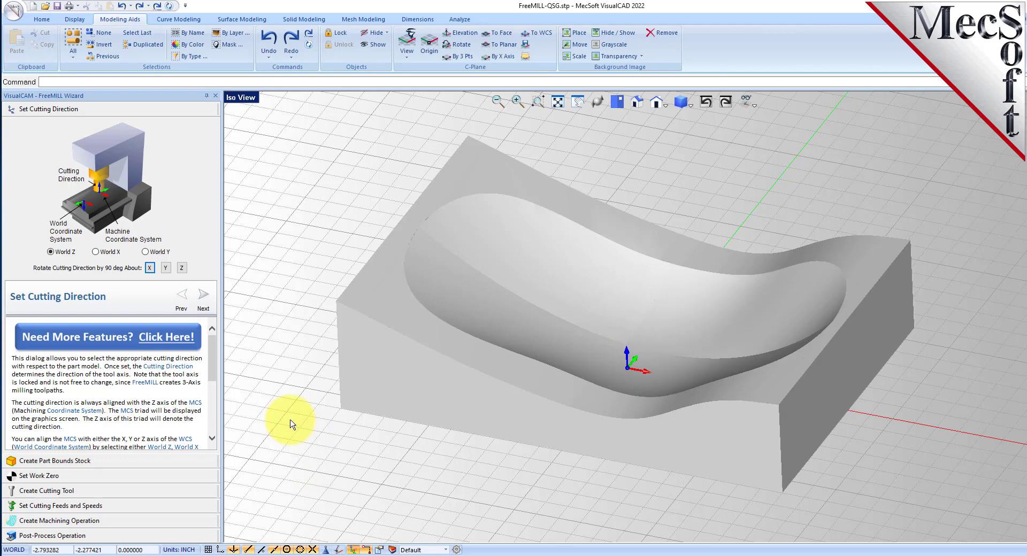
Create the part bounds stock box with a 0.1 Z+ top offset
click(63, 462)
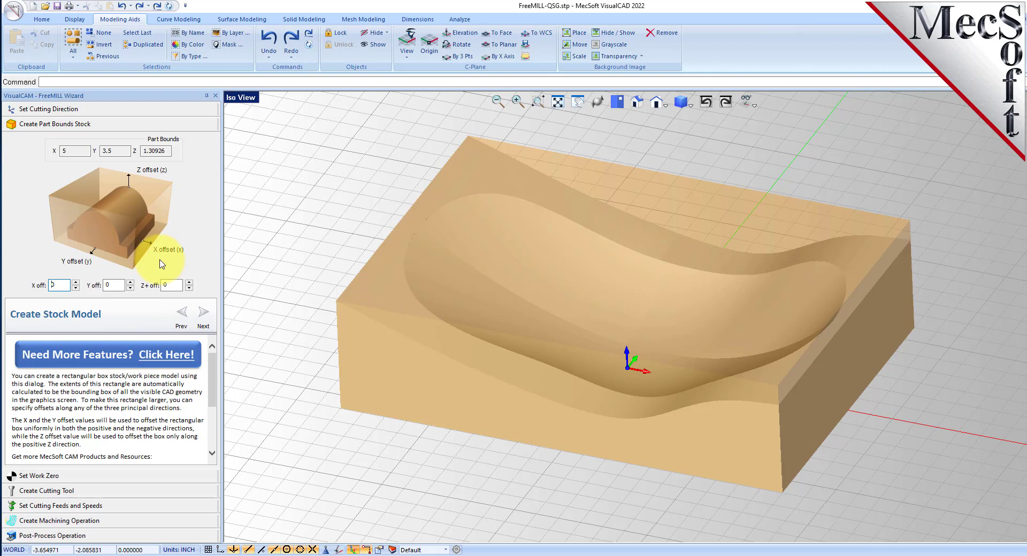
click(99, 150)
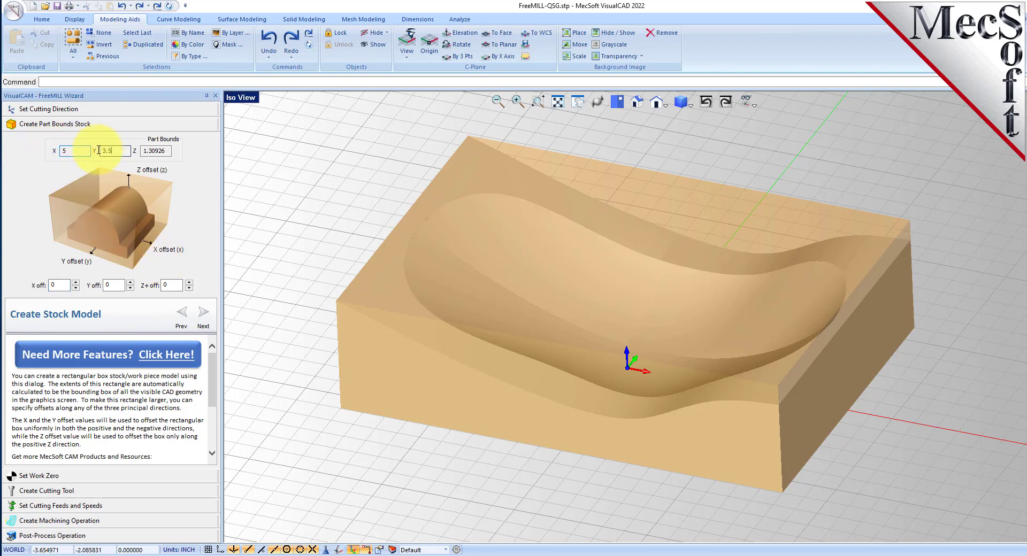
click(155, 150)
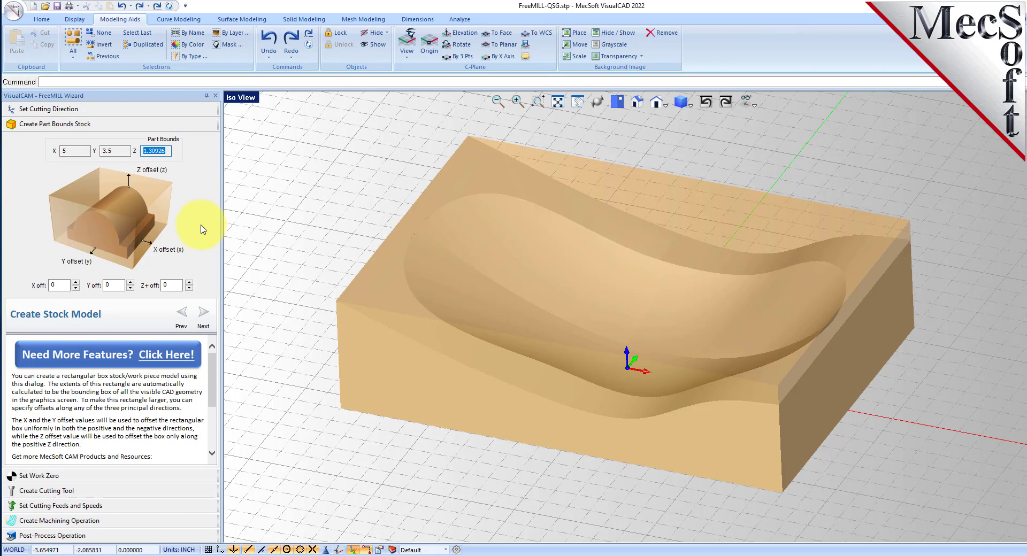
click(109, 285)
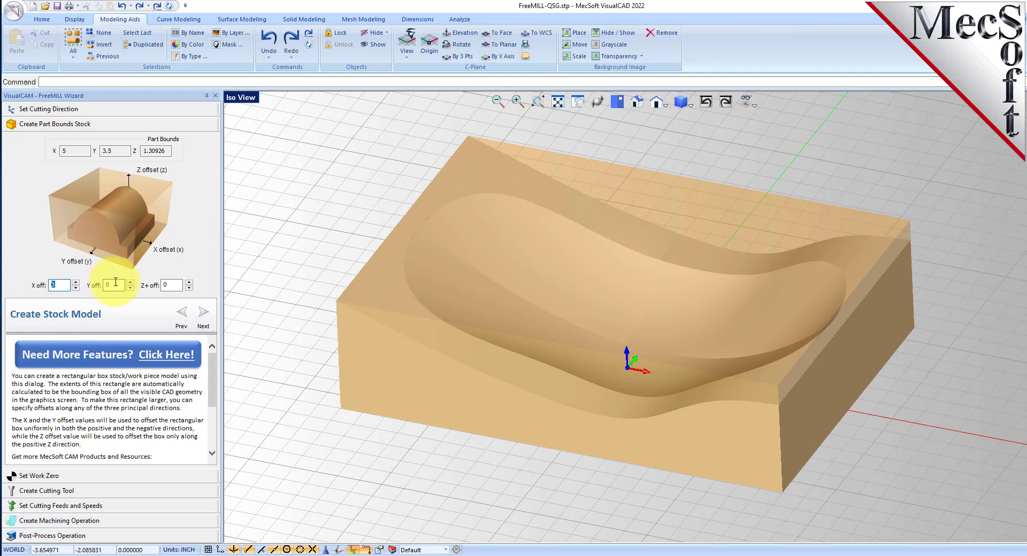
double_click(108, 285)
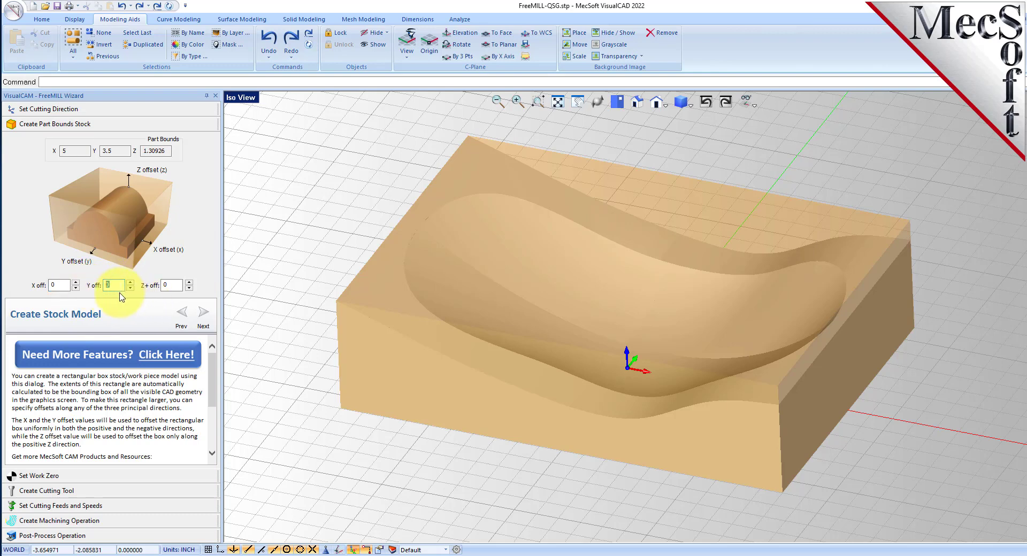
click(175, 284)
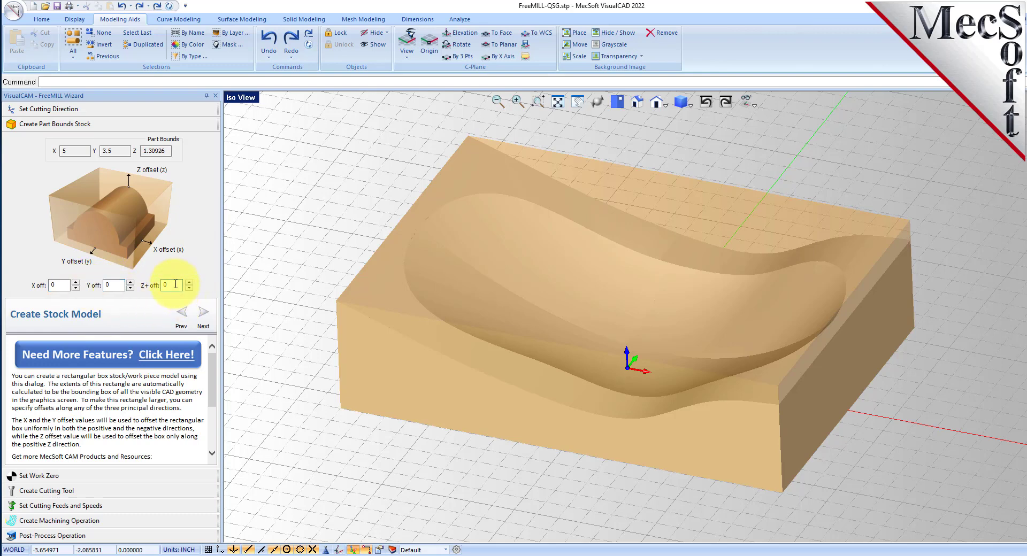
text(.125)
click(189, 283)
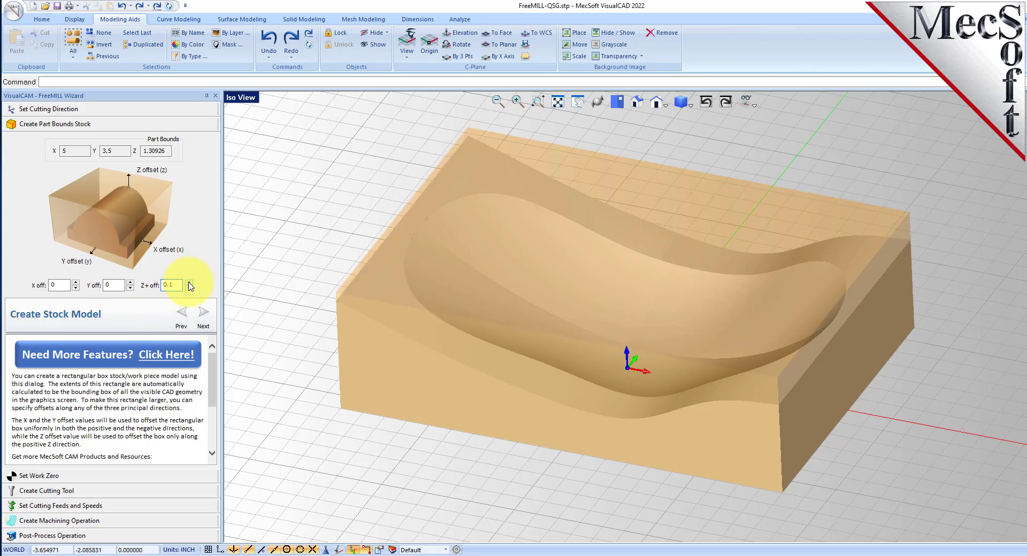
right_drag(513, 330, 593, 328)
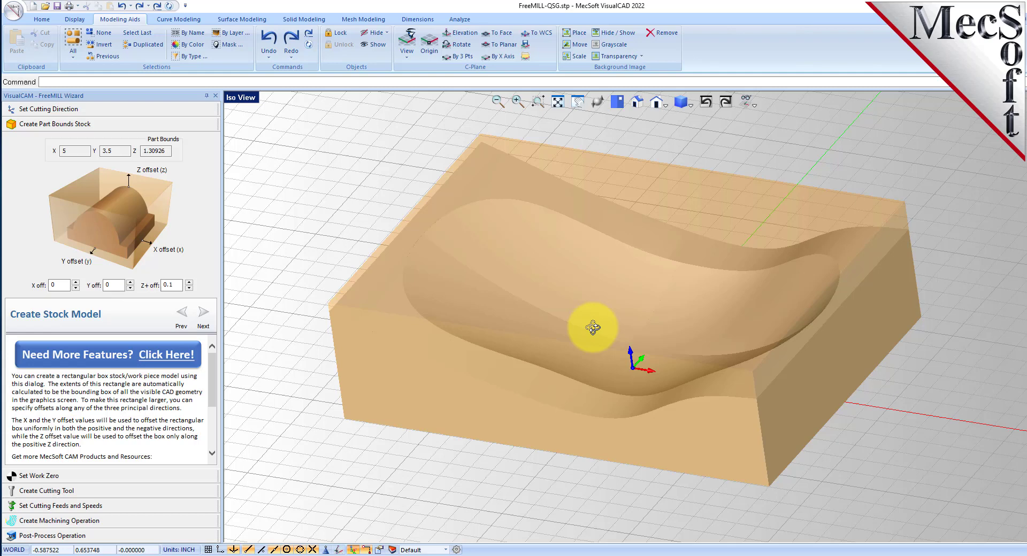
Switch to the Quad Viewport layout and zoom in on the Right view
click(241, 97)
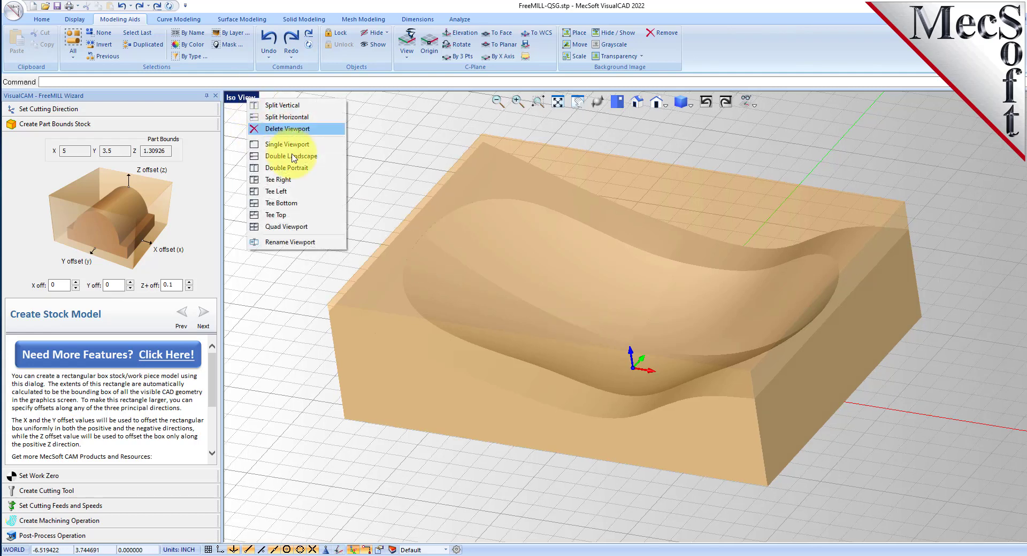
click(285, 228)
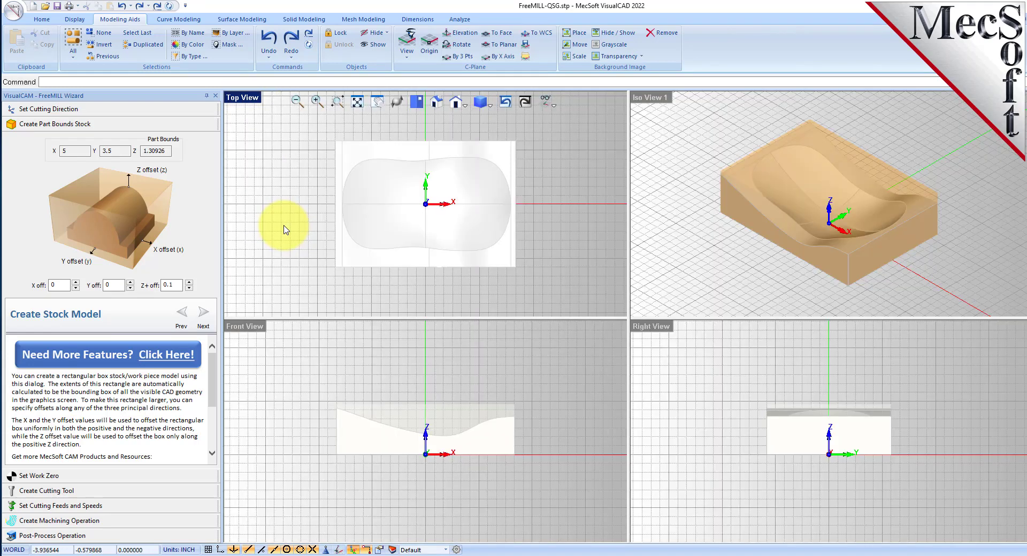
click(844, 422)
scroll(840, 428, up, 1)
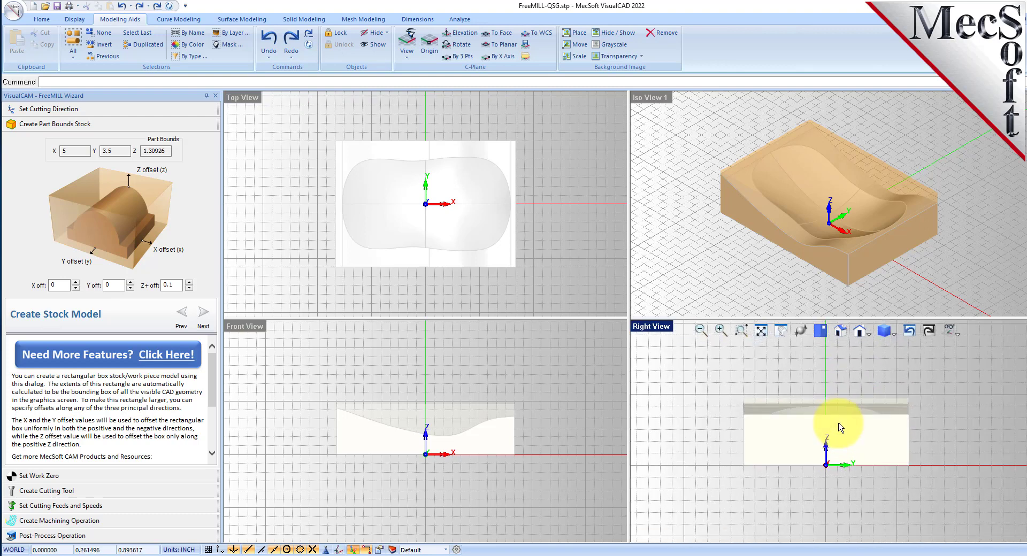
scroll(841, 427, up, 1)
Zoom in on the Front view and go to the Set Work Zero step
click(426, 418)
scroll(426, 419, up, 2)
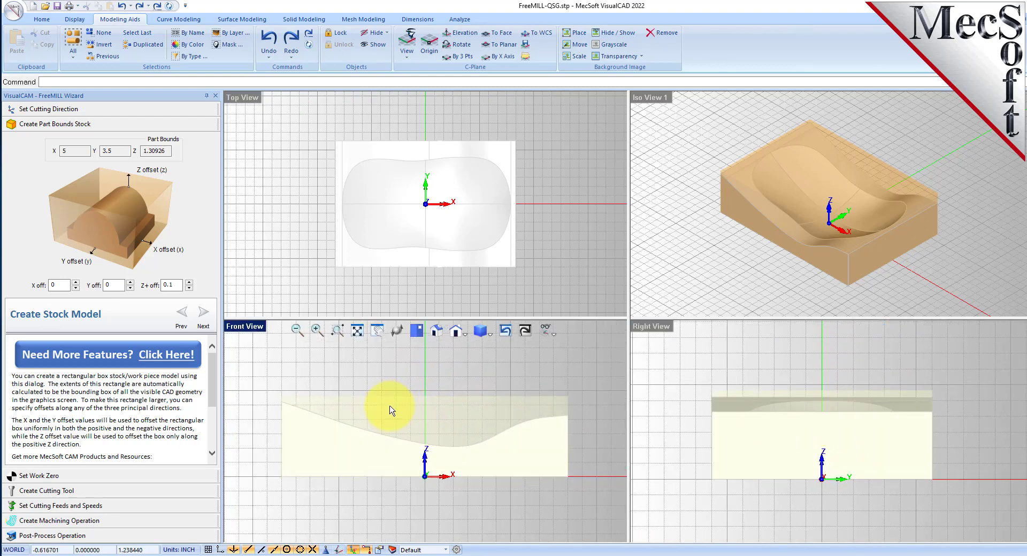
scroll(392, 411, up, 2)
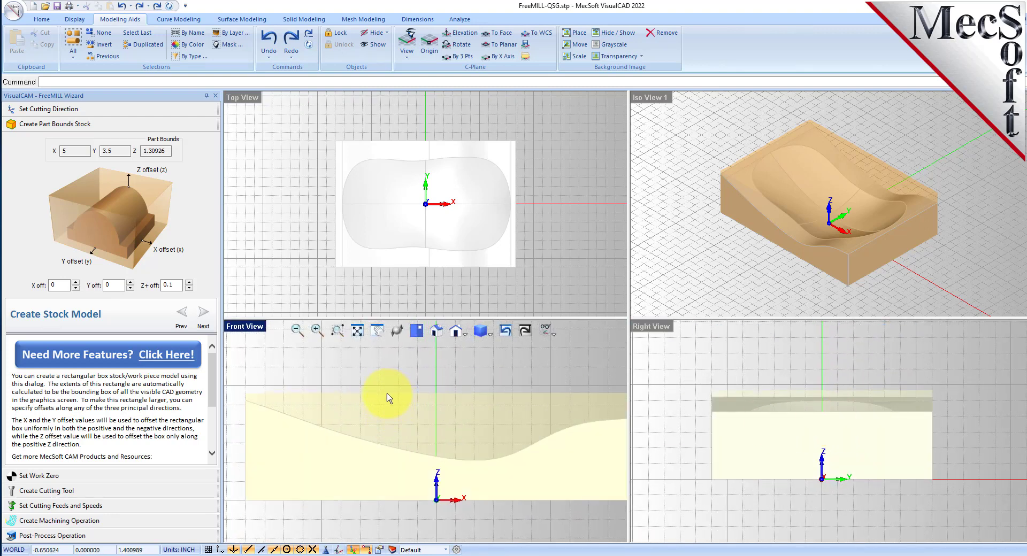
scroll(387, 399, down, 1)
scroll(422, 206, up, 4)
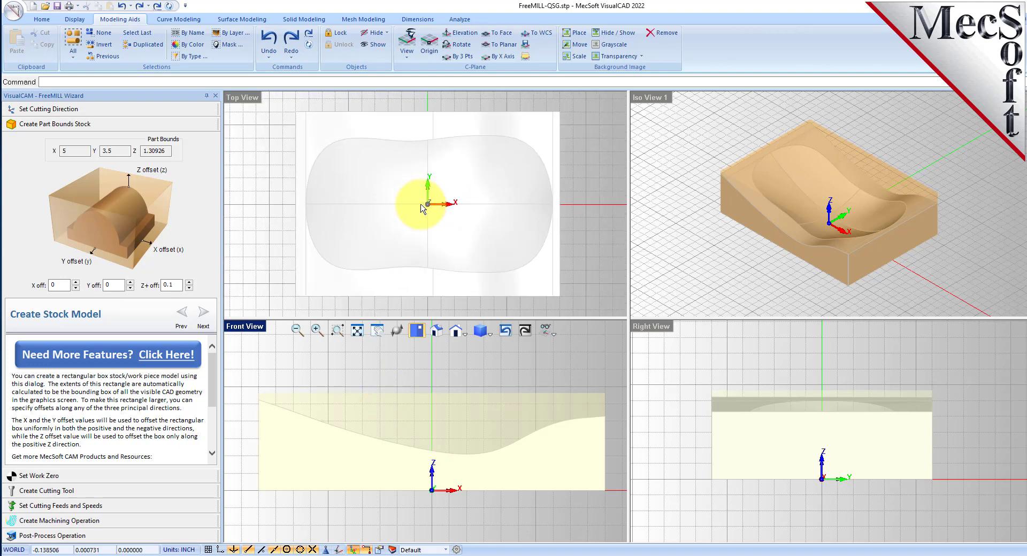
scroll(867, 197, up, 2)
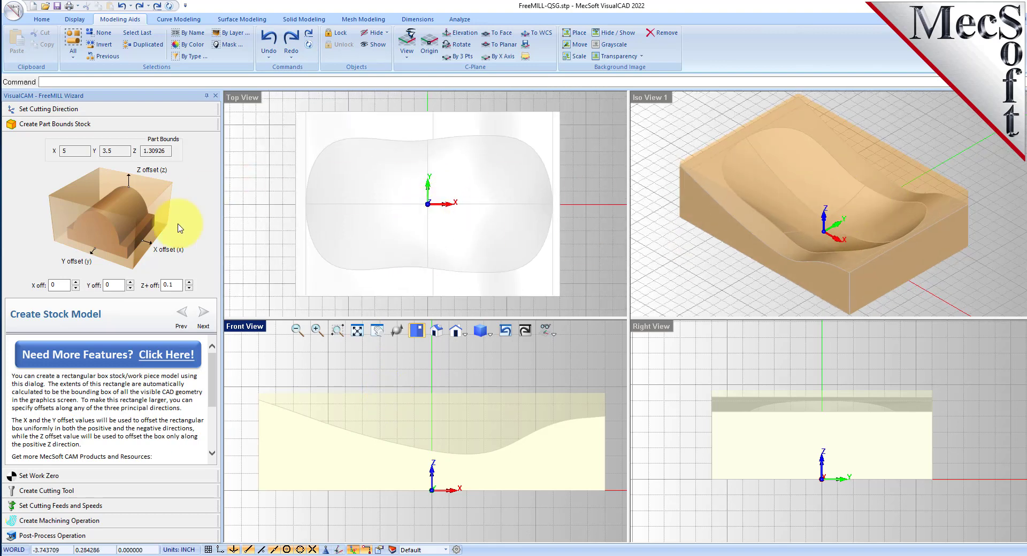
click(62, 476)
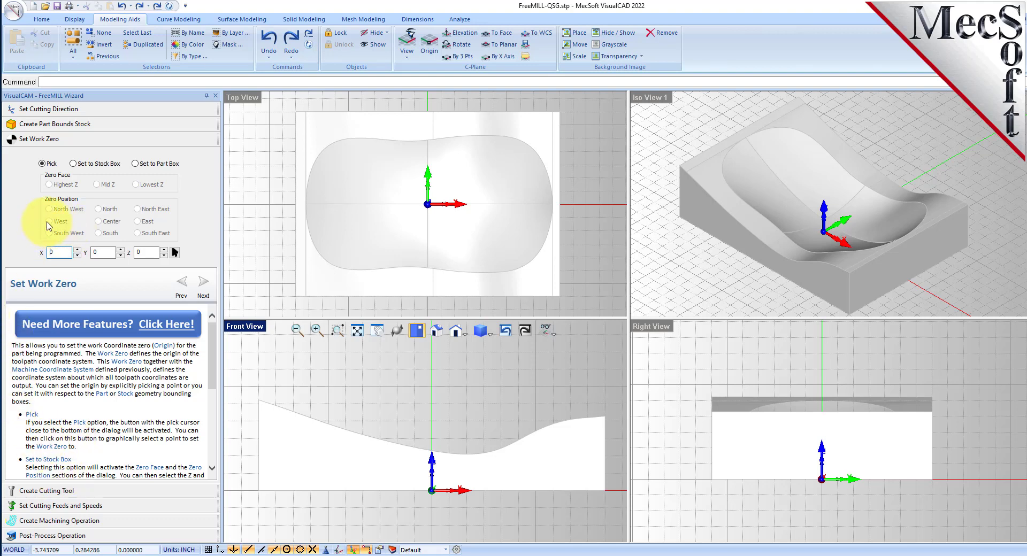
Set the work zero to the stock box's Highest Z, South West corner
click(73, 164)
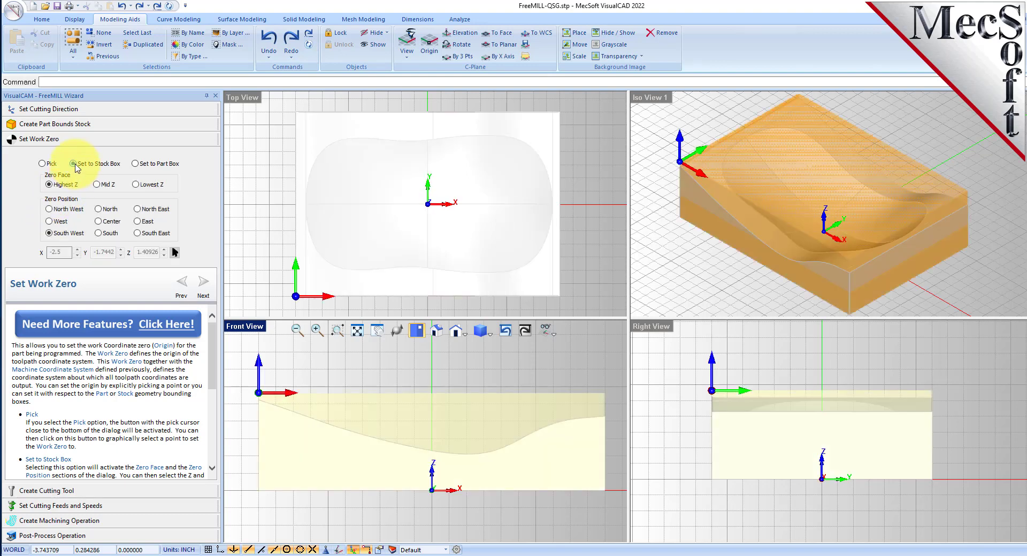
click(138, 165)
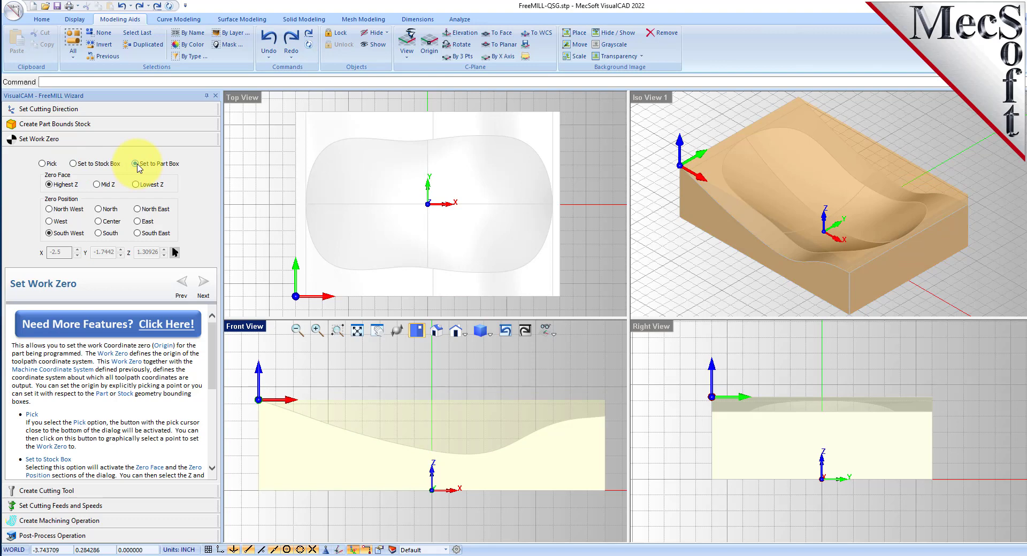
click(73, 164)
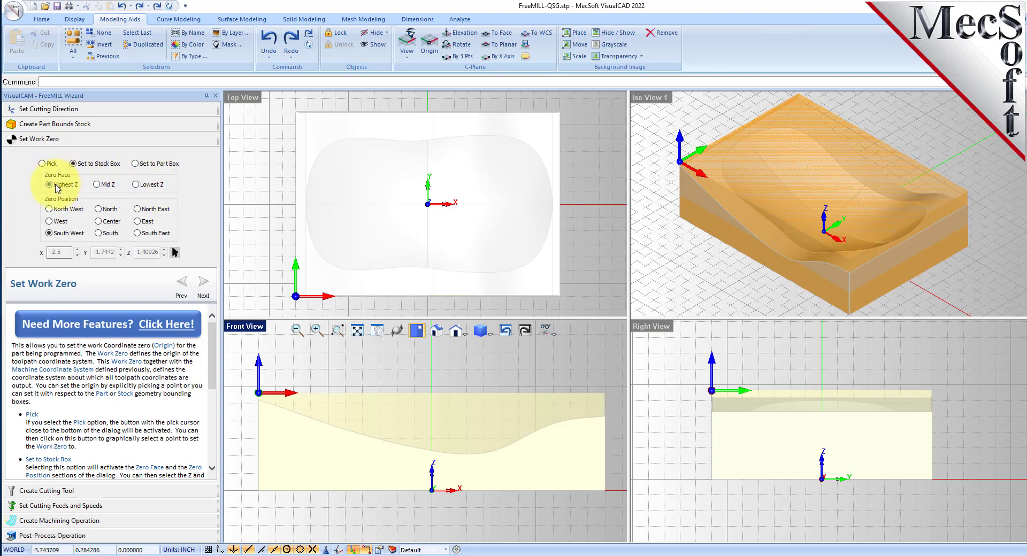
click(97, 184)
click(136, 185)
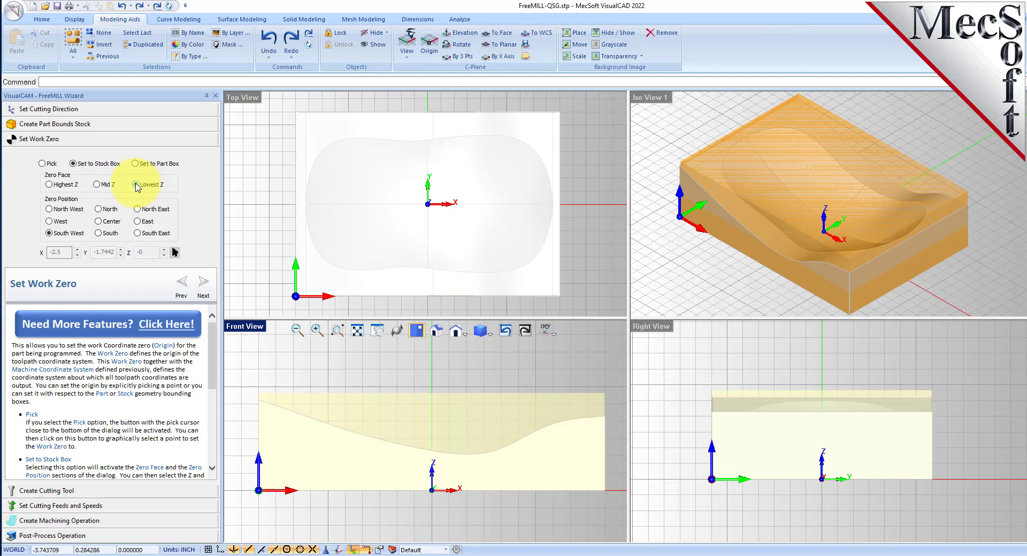
click(97, 184)
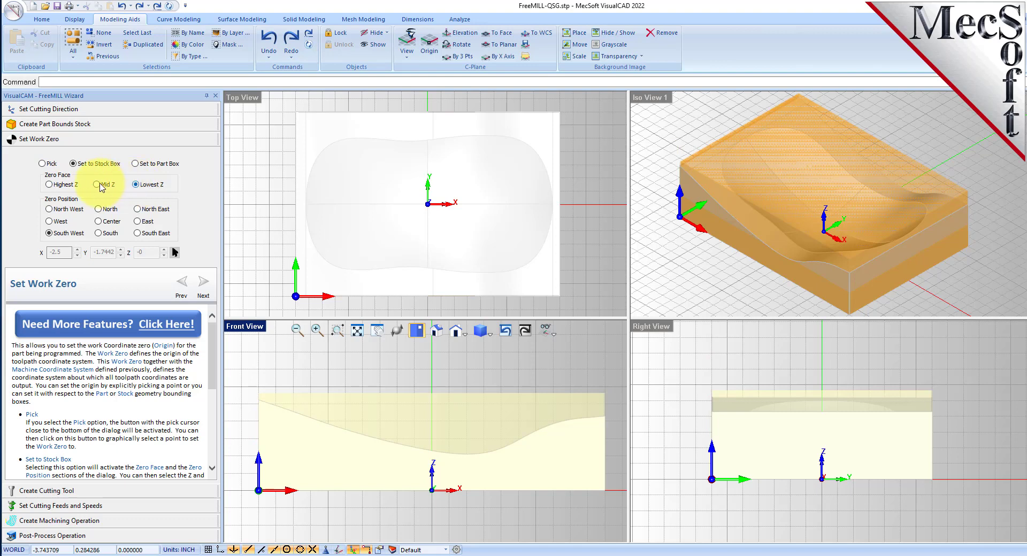
click(50, 185)
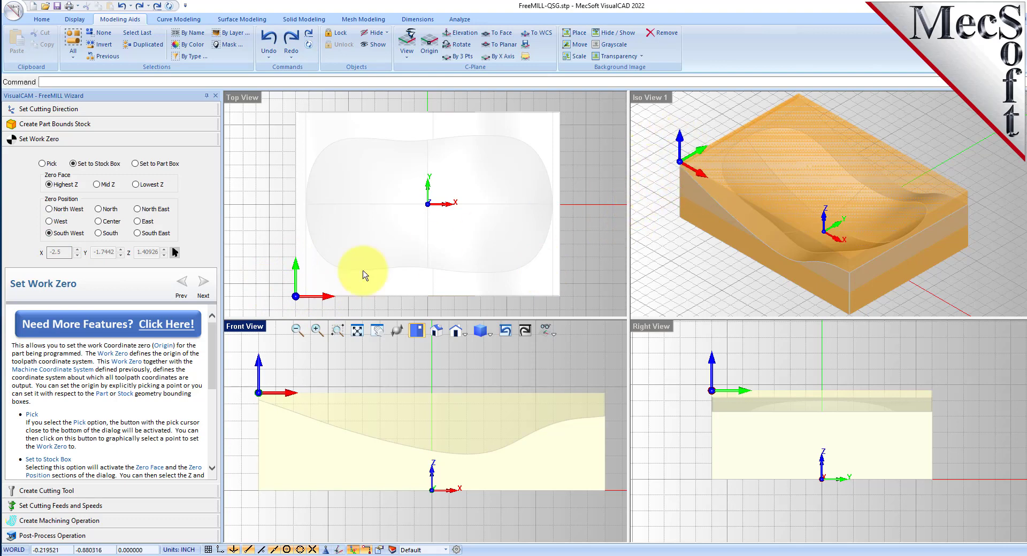
click(80, 490)
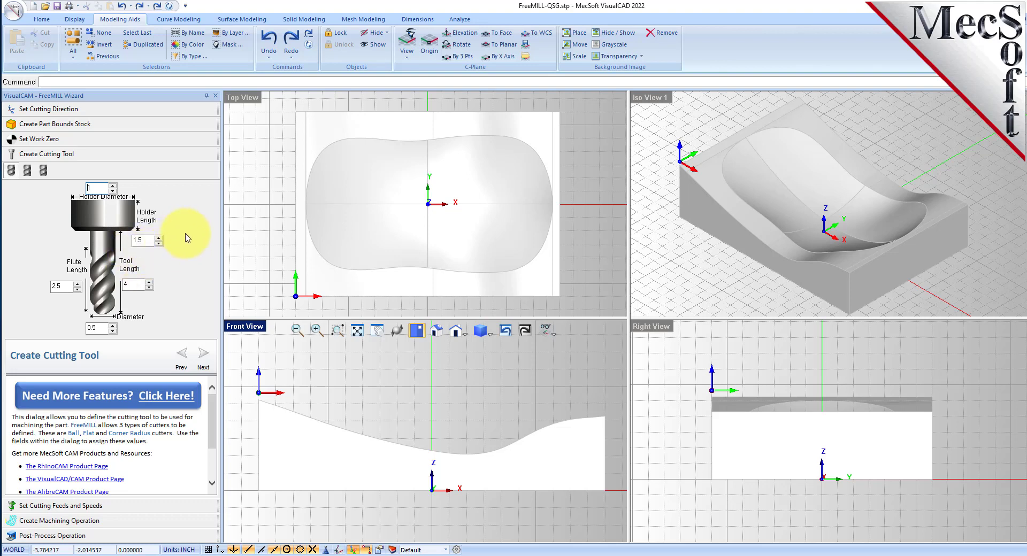
Define a flat end mill with 0.75 diameter, 4 flute length and 5 tool length
click(27, 170)
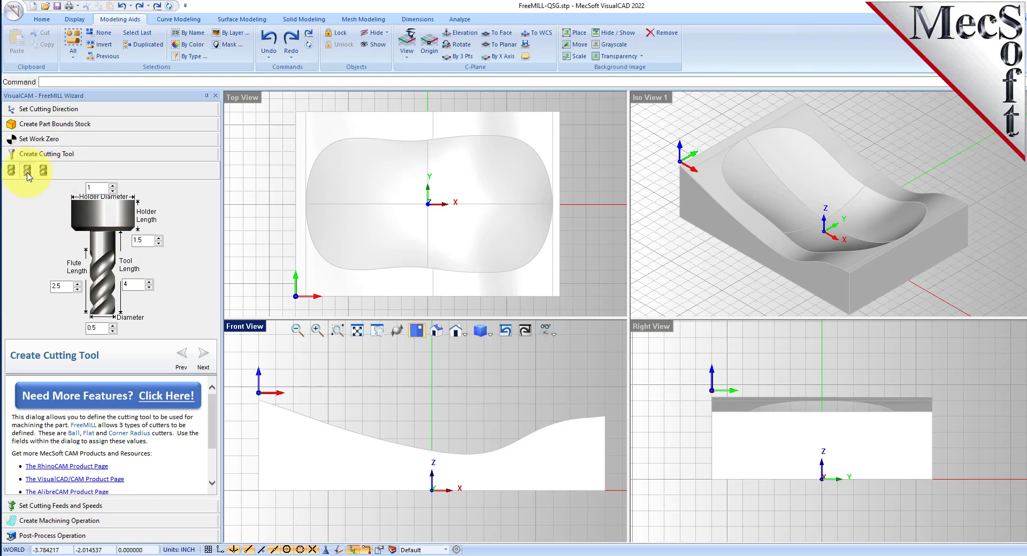
drag(98, 328, 71, 328)
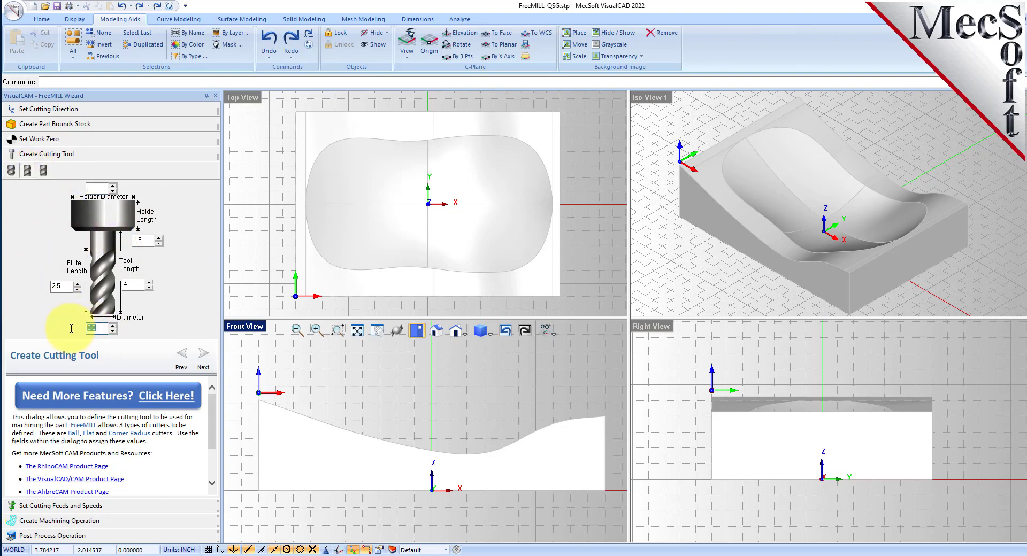
text(0.75)
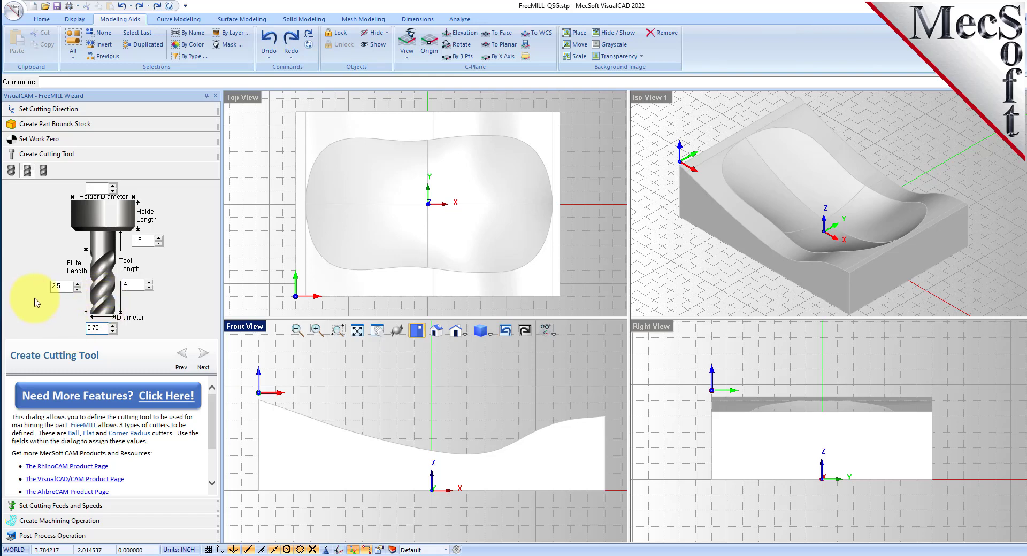
click(63, 286)
drag(68, 286, 33, 287)
text(4)
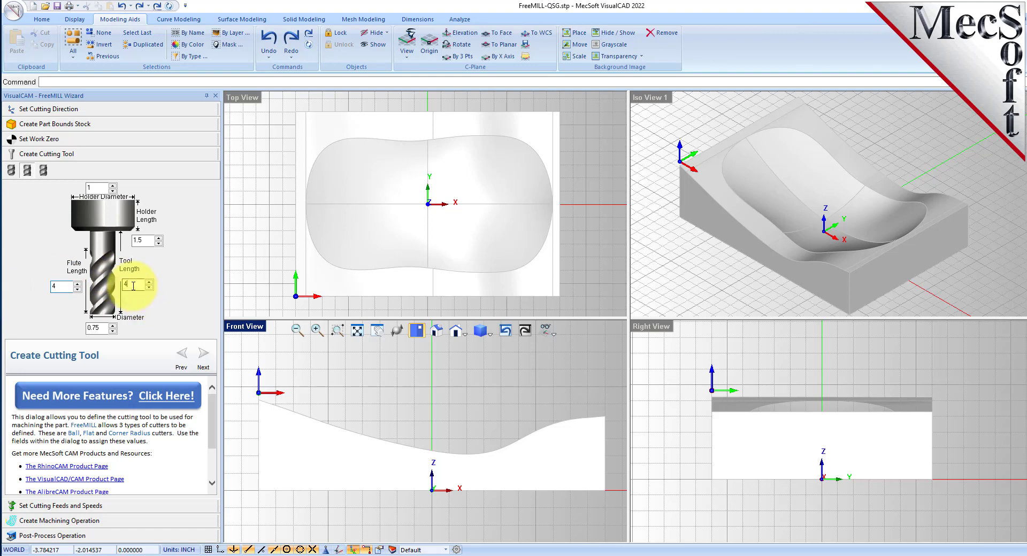
drag(137, 284, 107, 285)
text(5)
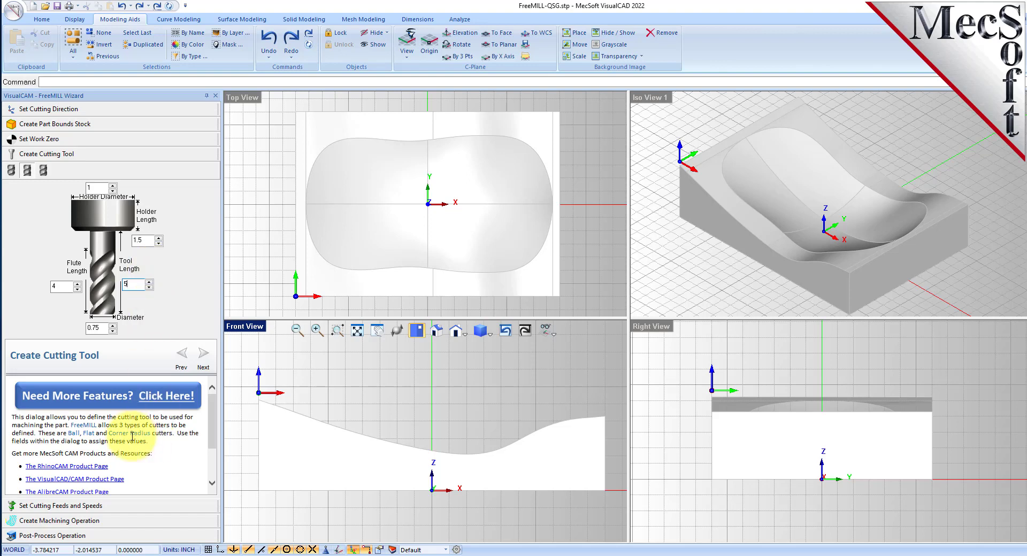
Review the default feeds and speeds: 24446 RPM spindle, 14.667 in/min cut feed
click(60, 506)
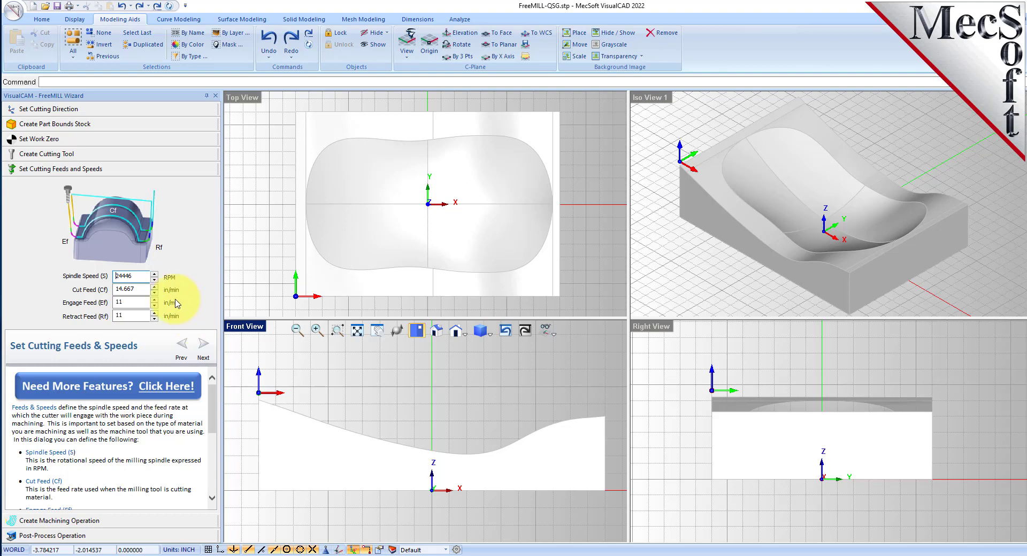
double_click(124, 276)
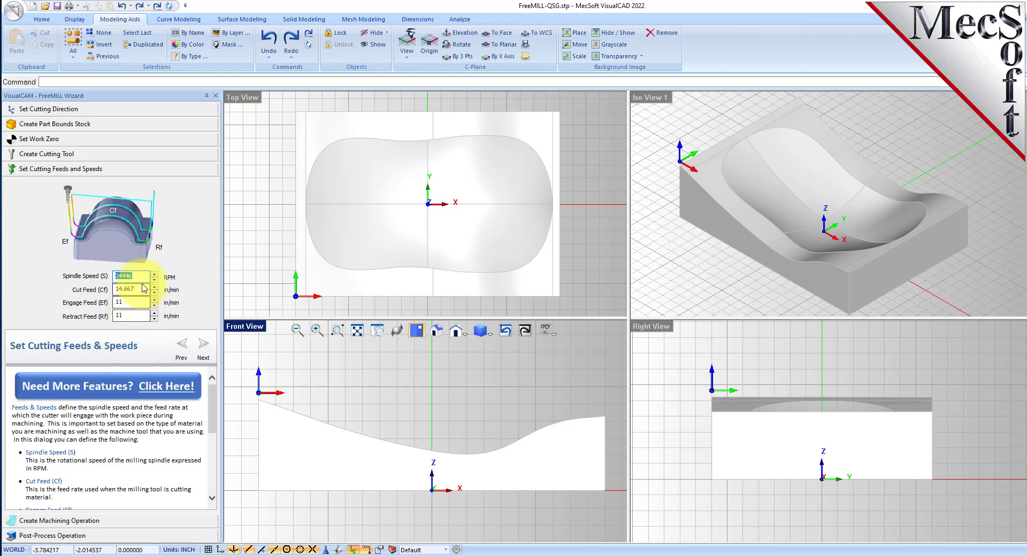
key(Tab)
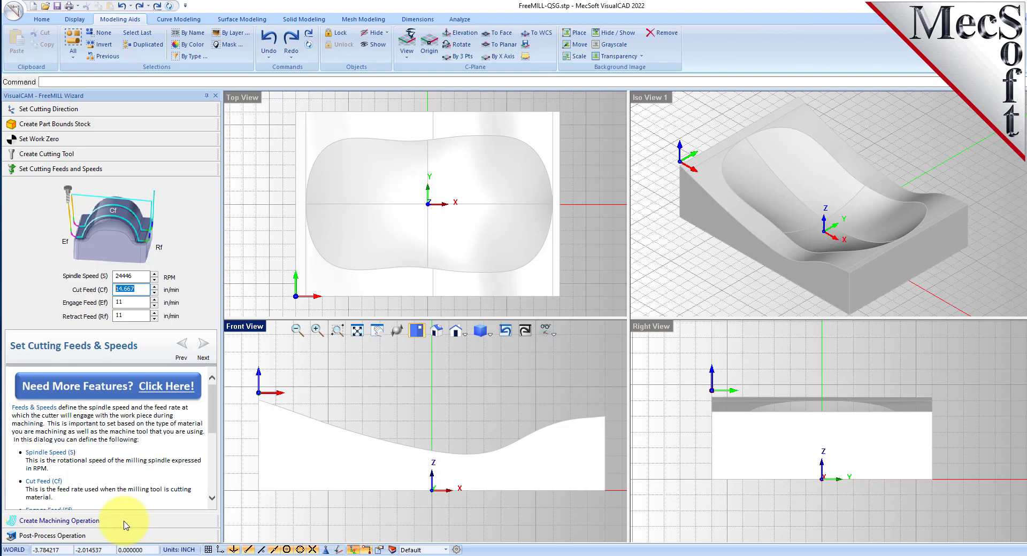
On the machining operation page, enter 0.375 step distance and 0.5 stepdown, keeping Cut Along X
click(59, 520)
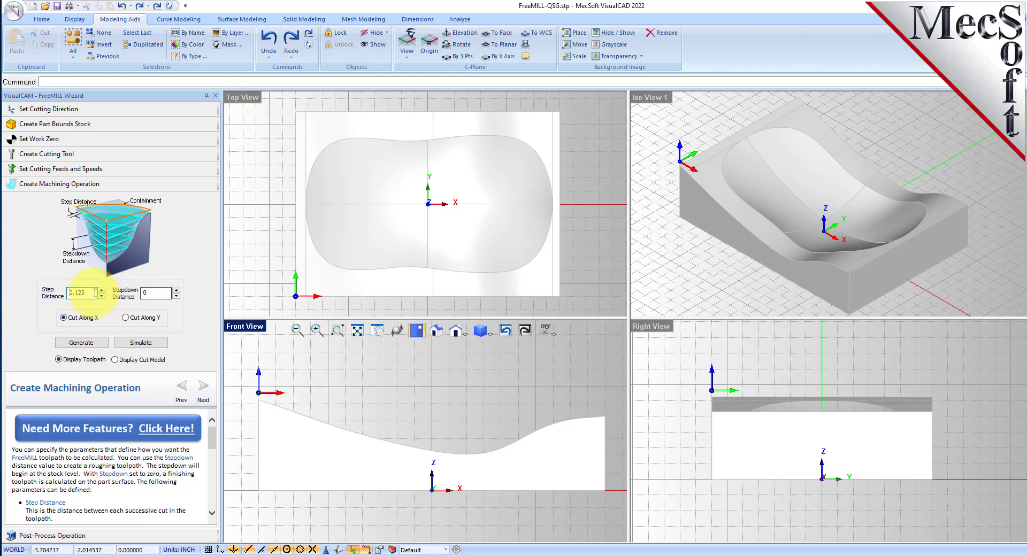
drag(94, 293, 44, 296)
double_click(160, 293)
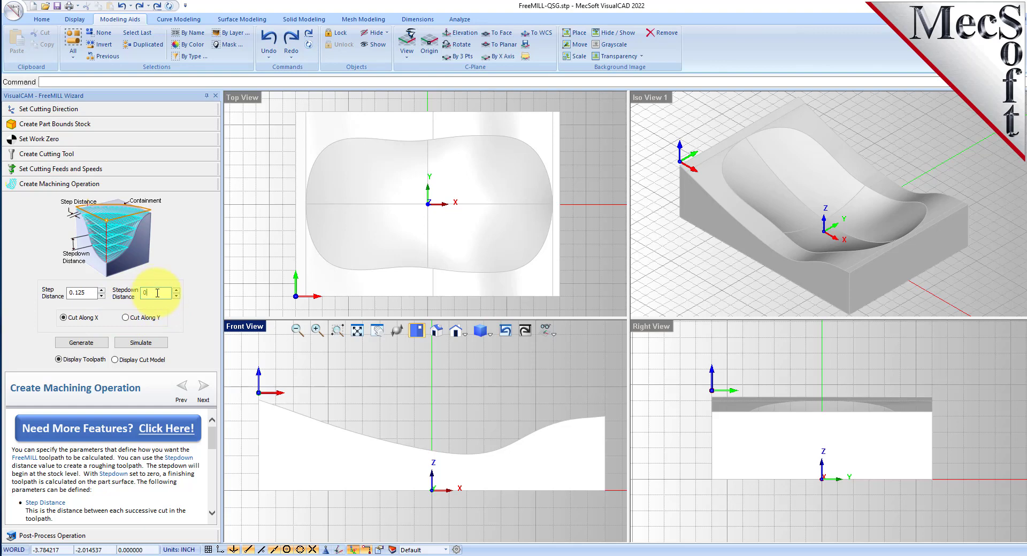
double_click(78, 293)
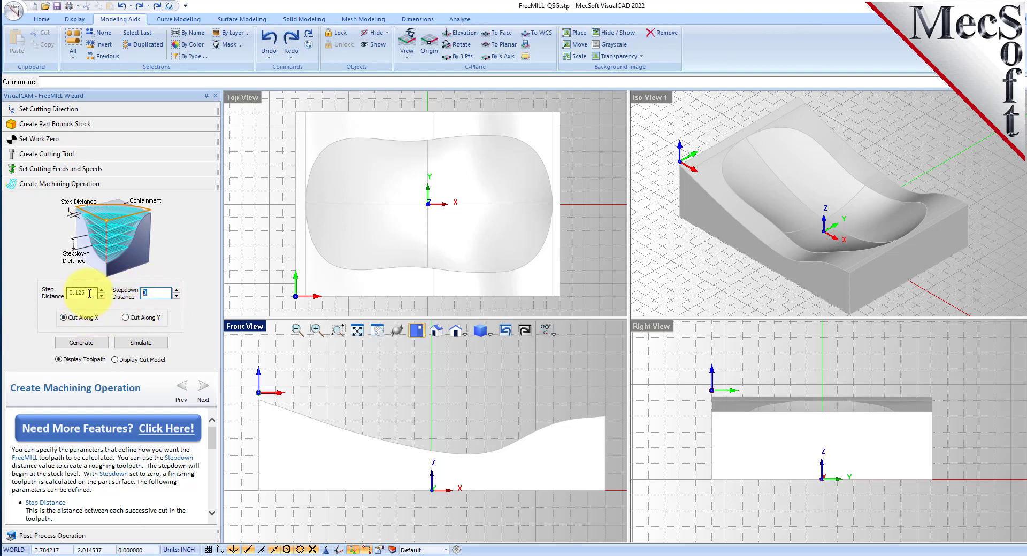
text(0.375)
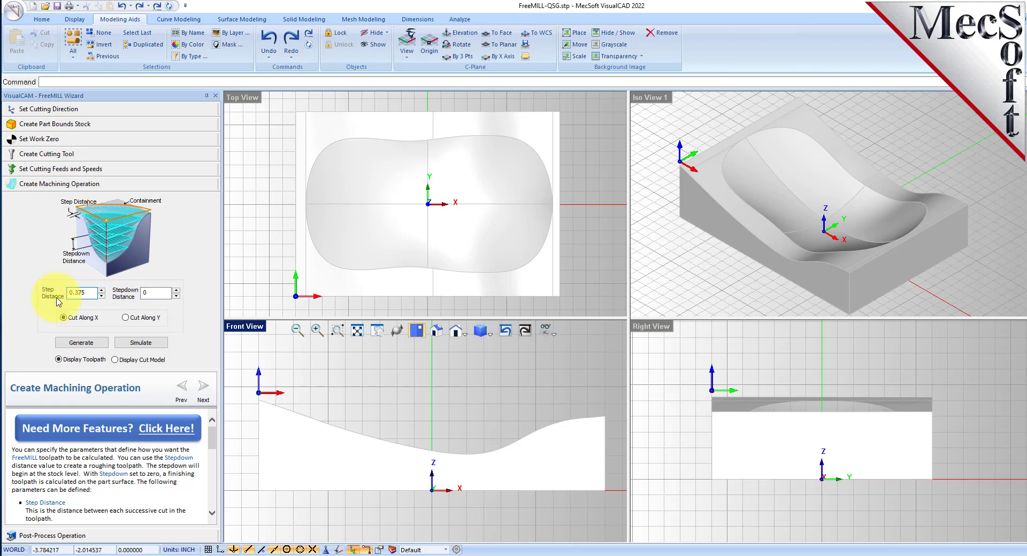
key(Tab)
click(64, 318)
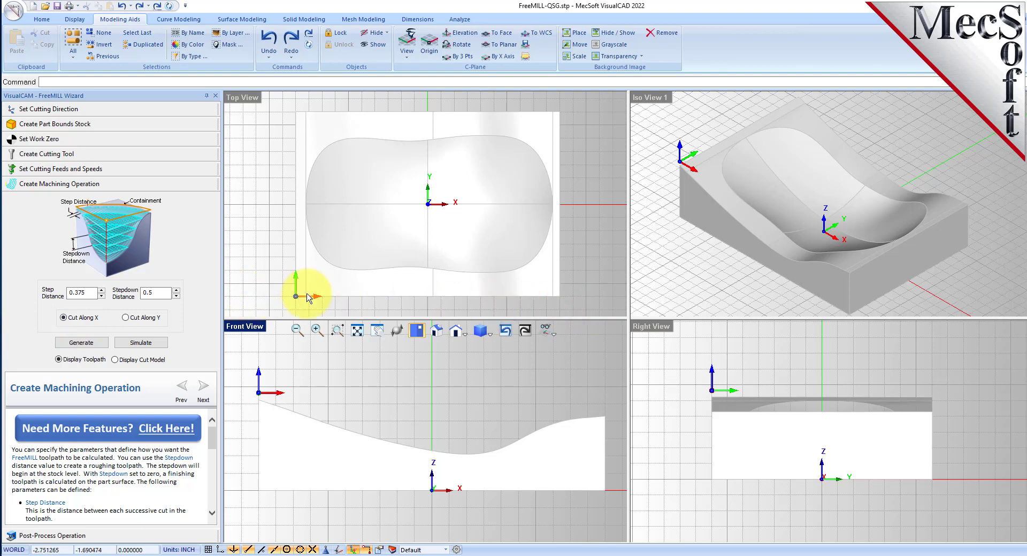
Generate the roughing toolpath, regenerating with stepdown 0.25, then 0.125, and step distance 0.25
click(86, 347)
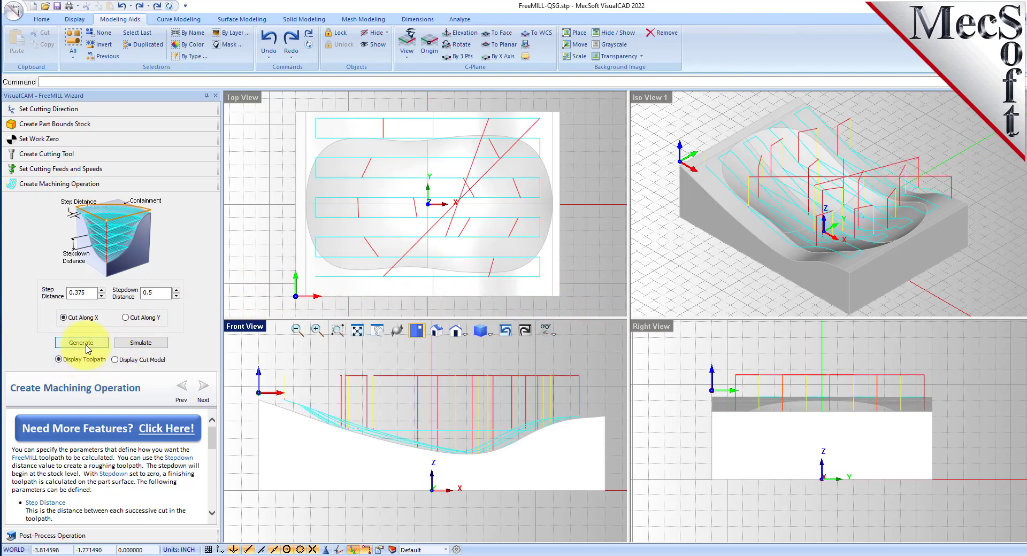
double_click(134, 293)
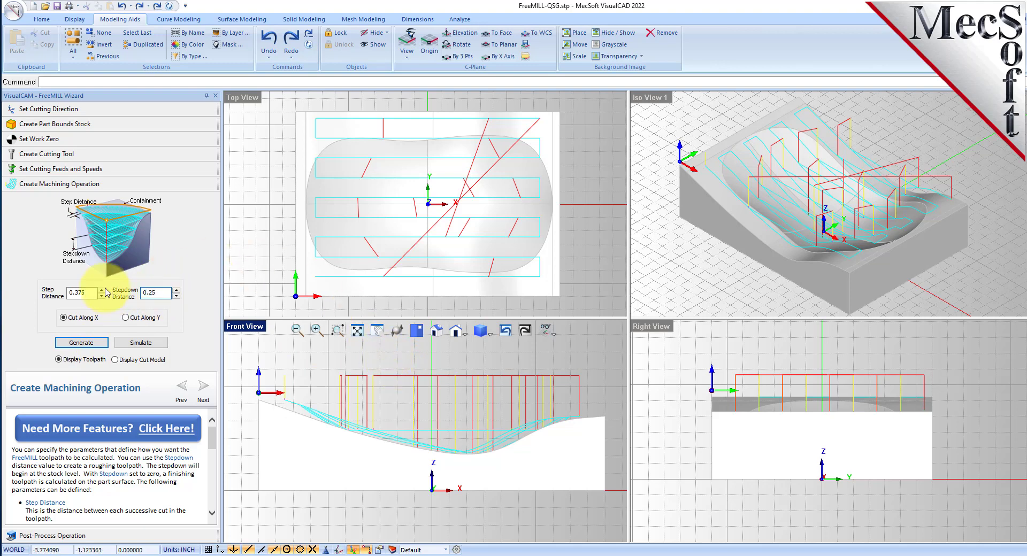
click(89, 345)
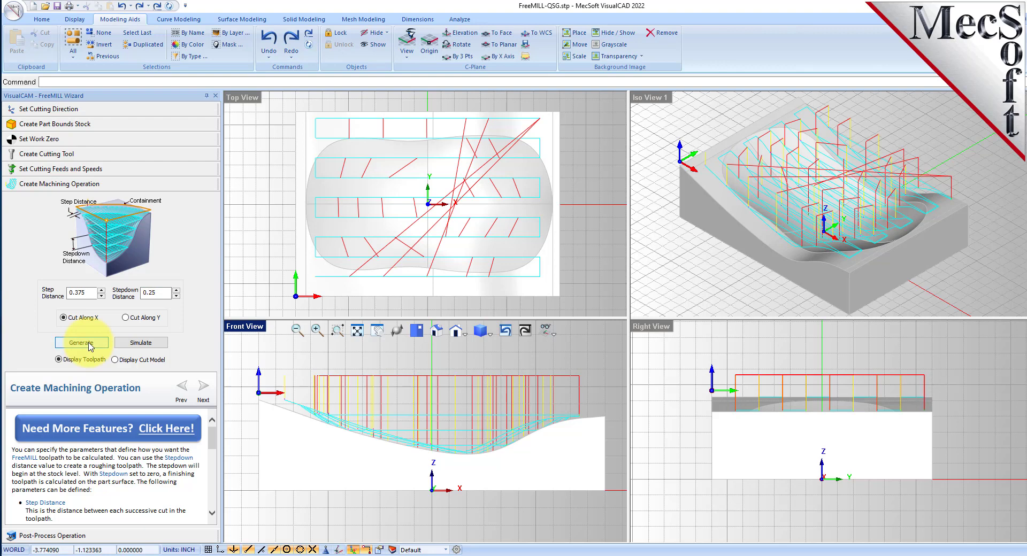
double_click(153, 293)
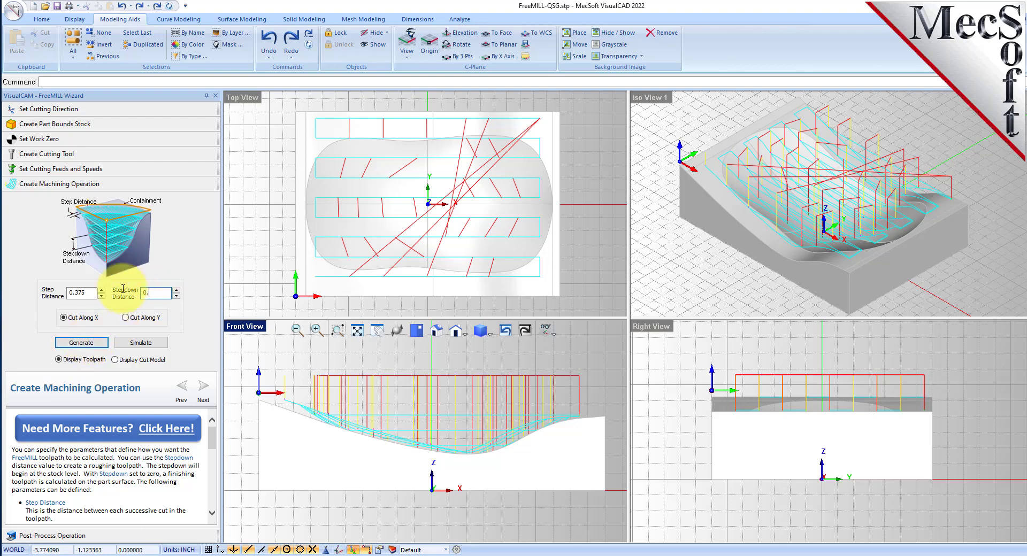
click(97, 345)
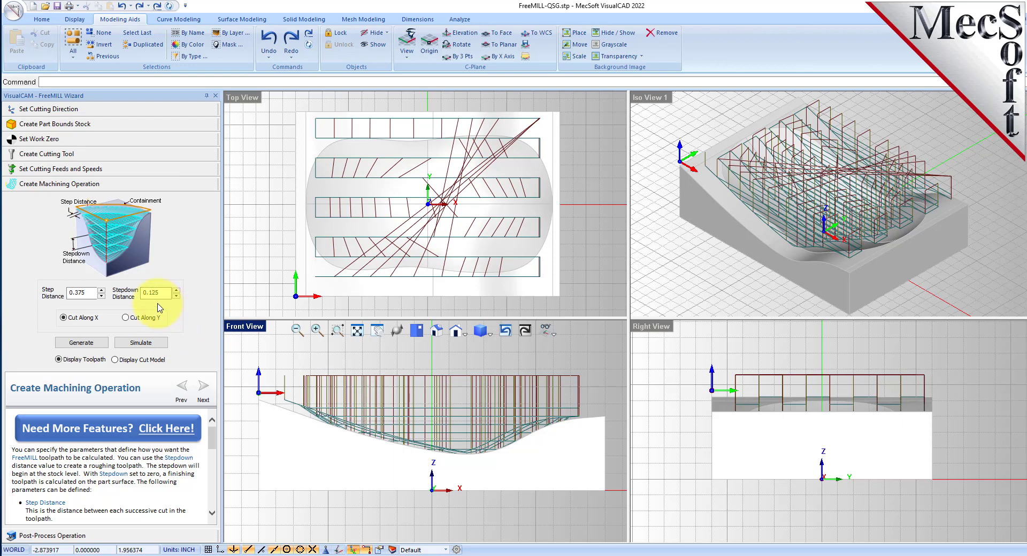
double_click(77, 292)
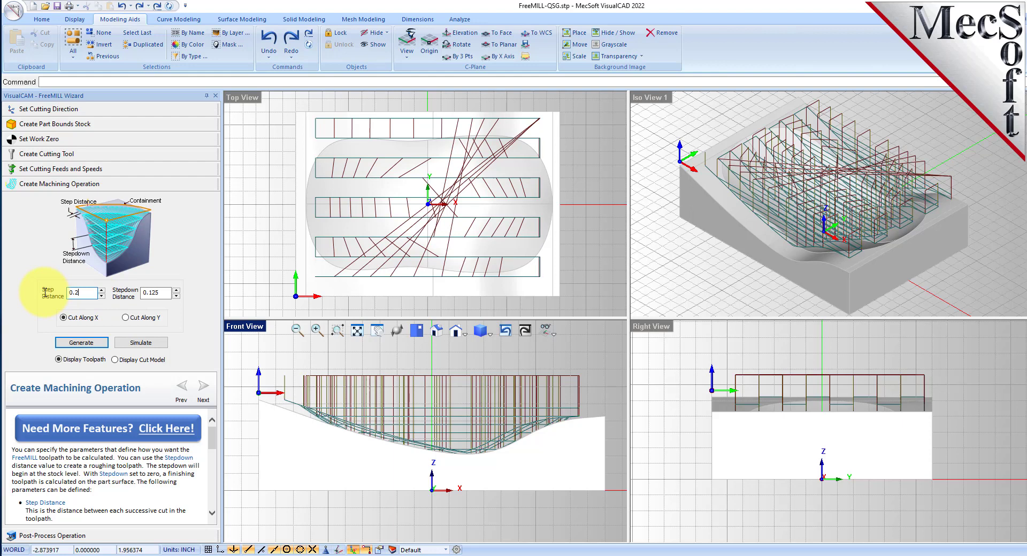
click(88, 347)
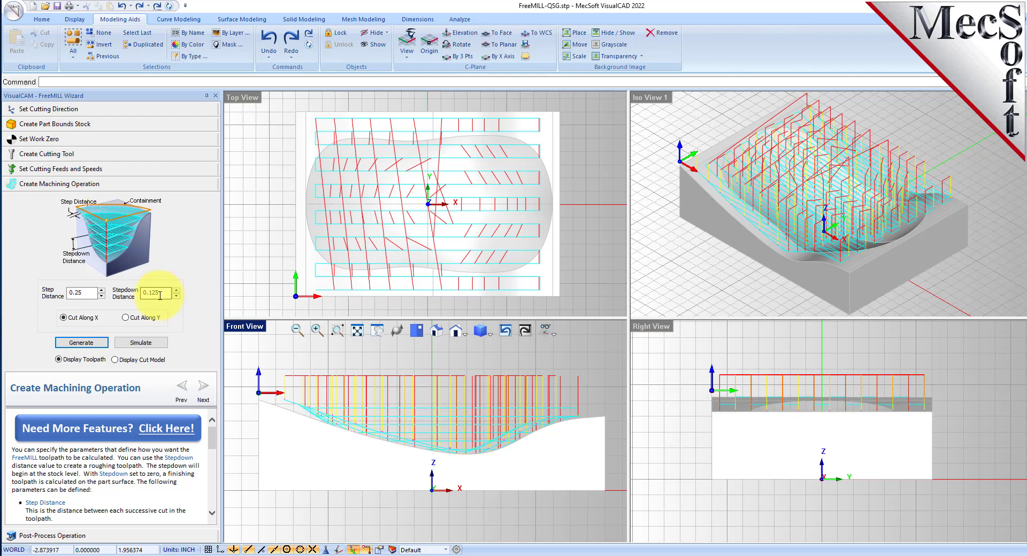
Simulate the roughing cut, orbit the Iso view, and compare toolpath and cut-model displays
click(142, 343)
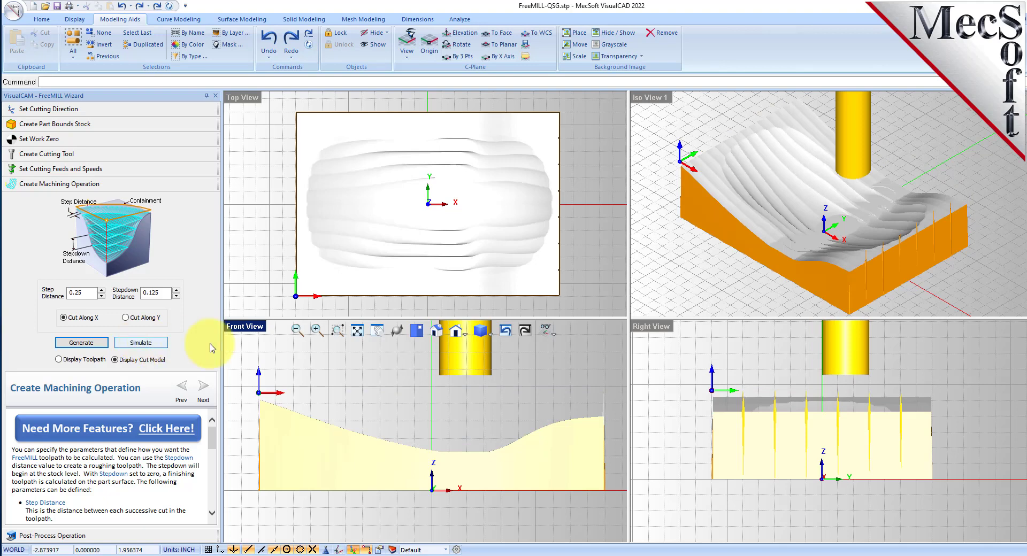
click(805, 204)
right_drag(805, 205, 811, 172)
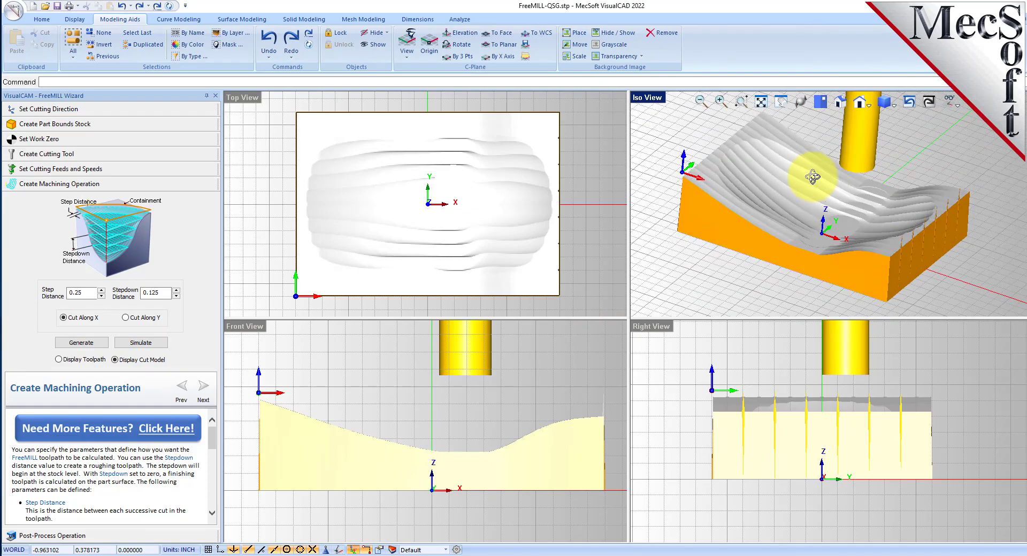
click(81, 360)
click(123, 360)
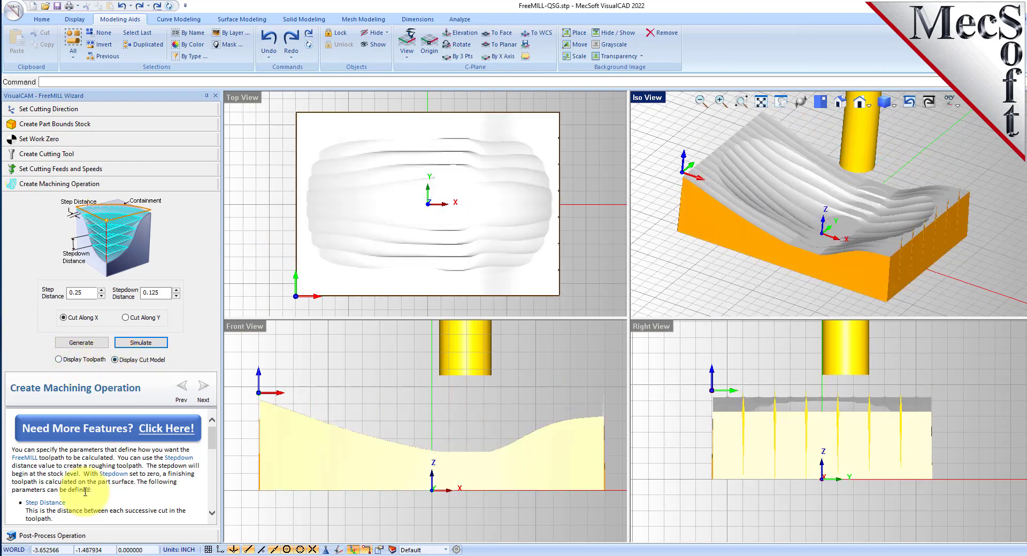
Select the Haas post-processor, post the roughing toolpath, and begin naming it VCCFreeMILL-HRough.nc
click(69, 535)
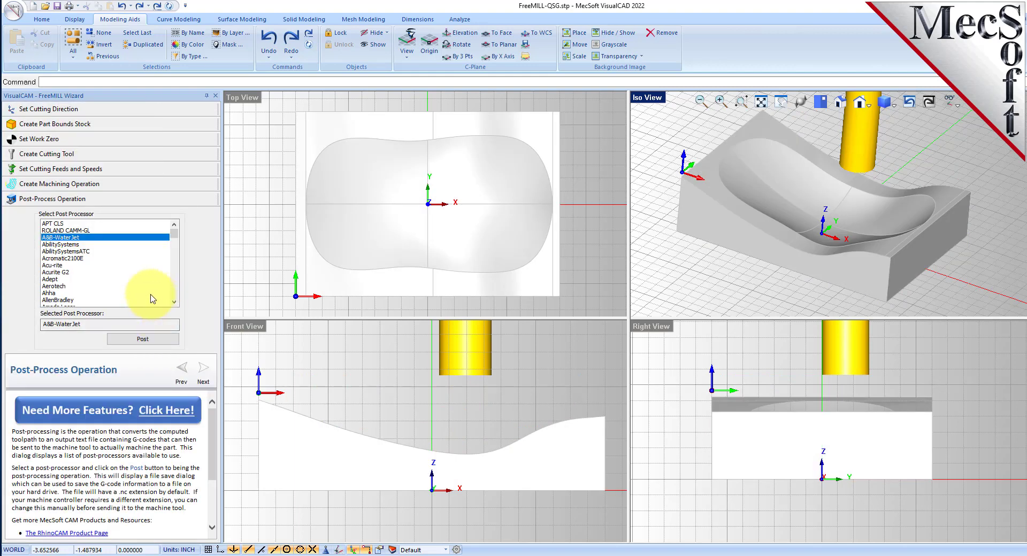
scroll(112, 265, down, 15)
scroll(108, 255, down, 15)
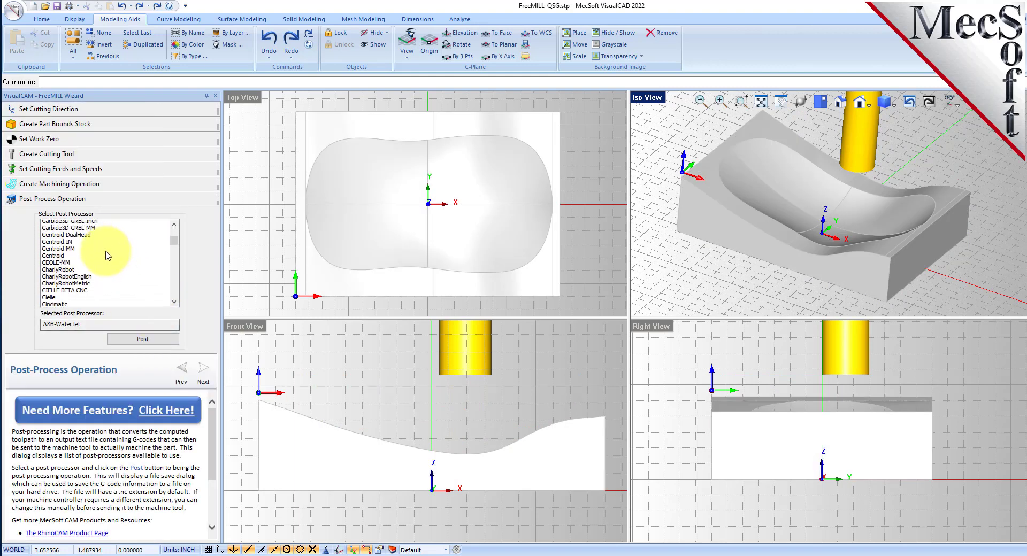
scroll(108, 257, down, 15)
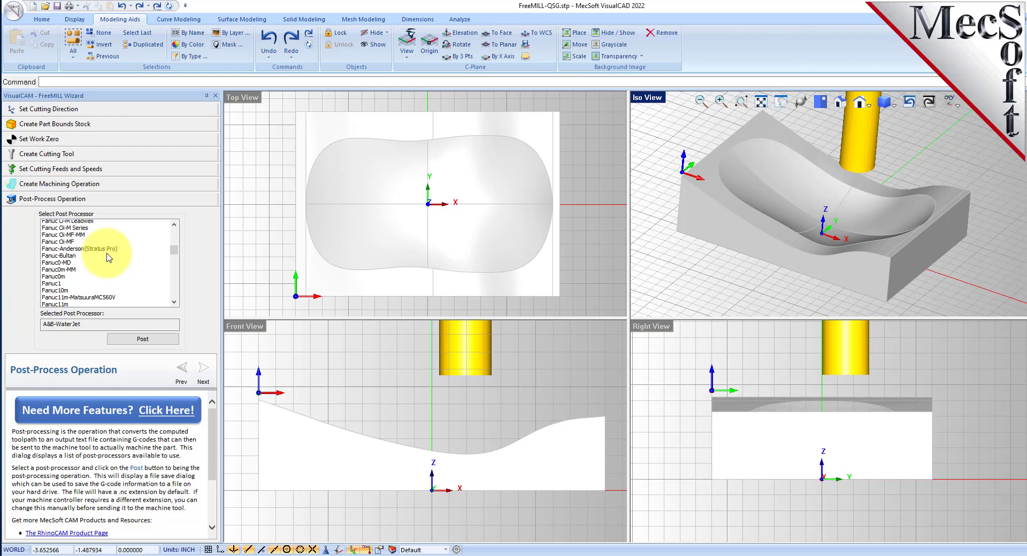
scroll(107, 256, down, 7)
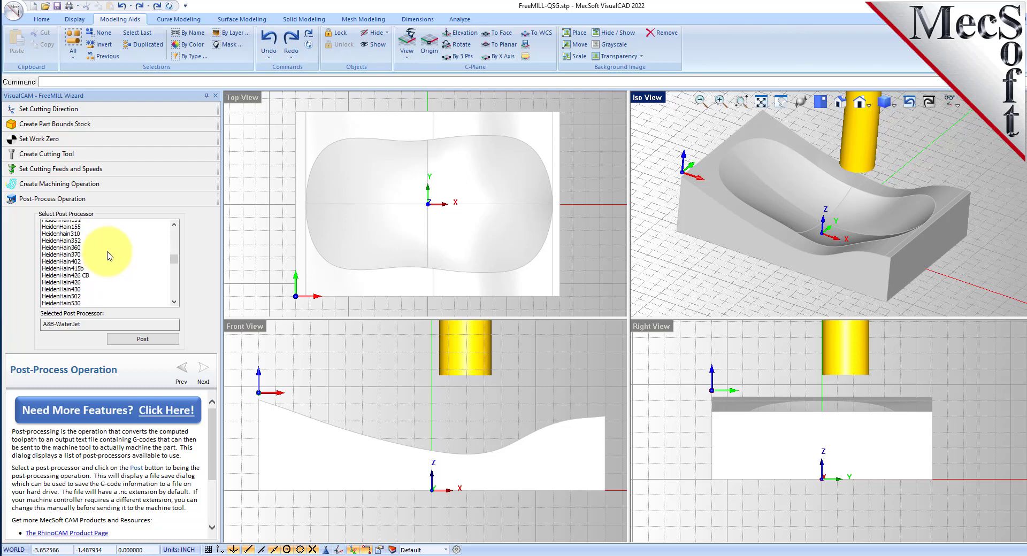
click(59, 230)
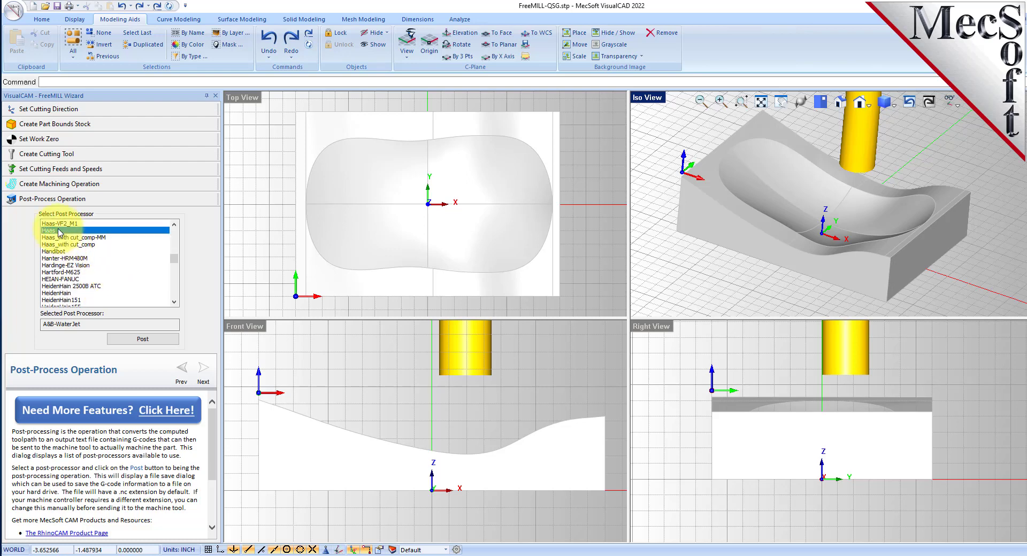
click(142, 340)
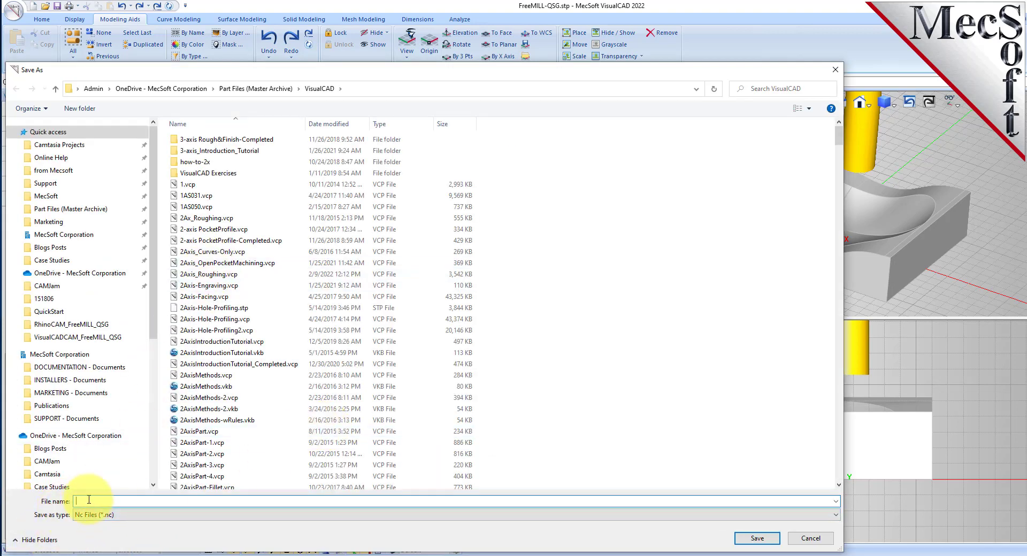
text(VCCFreeMILL-HRough.nc)
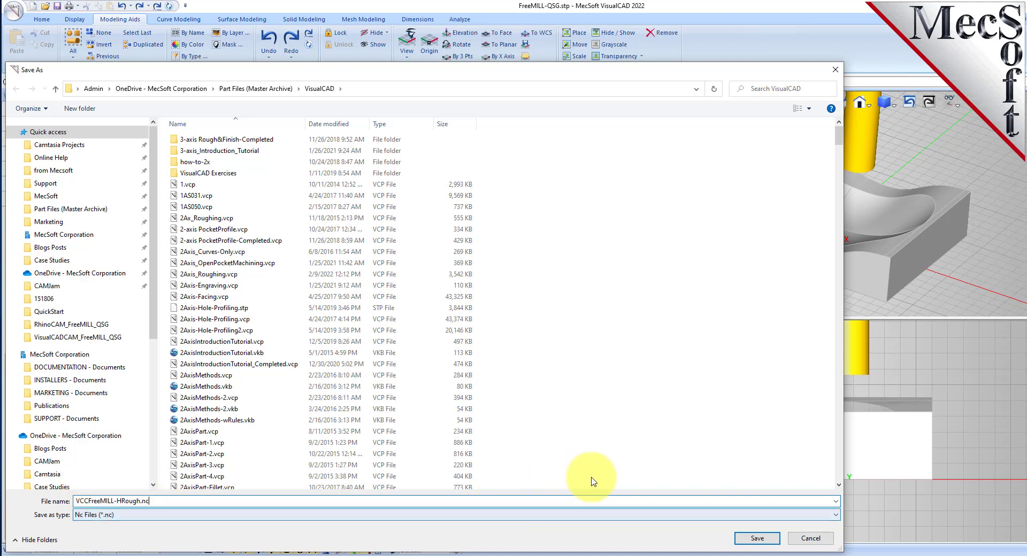
Save VCCFreeMILL-HRough.nc, review its G-code up to the (Parallel Finishing) line, and close Notepad
click(758, 538)
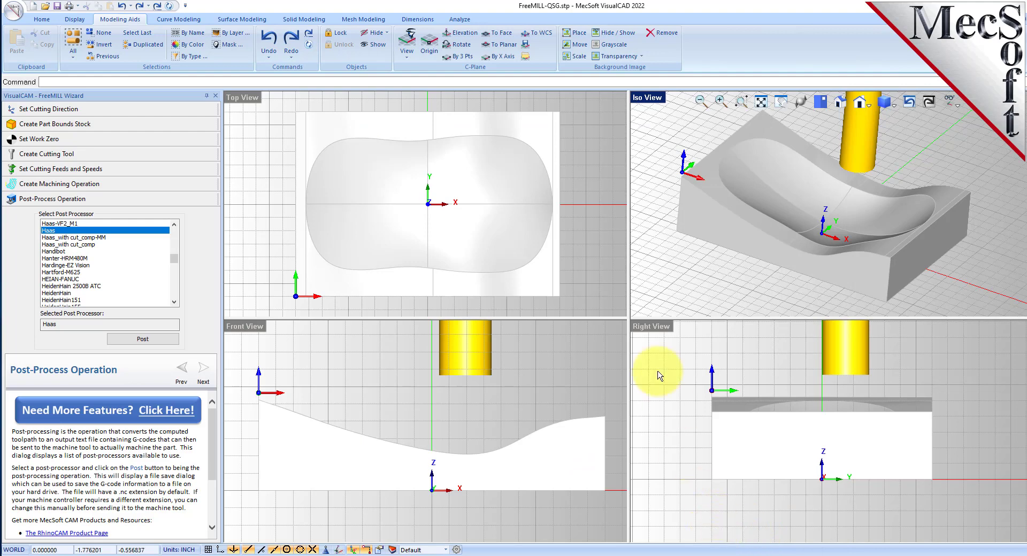
drag(731, 162, 691, 139)
drag(796, 205, 717, 123)
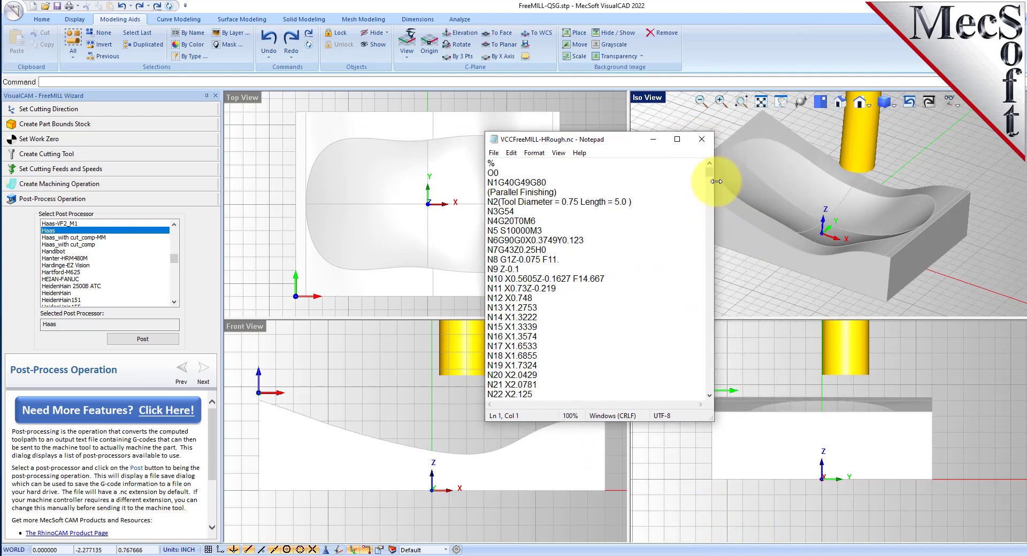
mouse_move(709, 172)
mouse_down()
mouse_move(717, 409)
mouse_move(697, 158)
mouse_up()
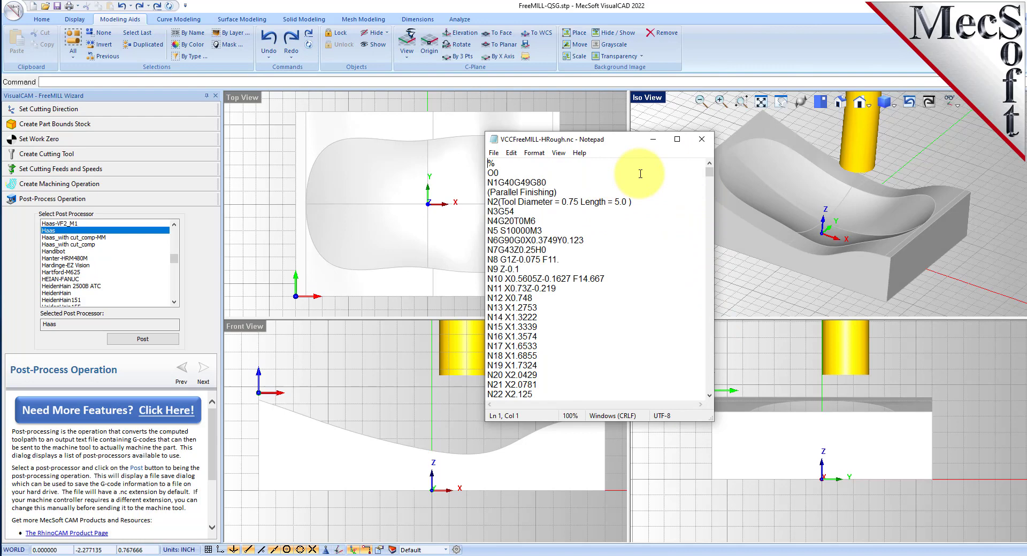
drag(559, 192, 488, 192)
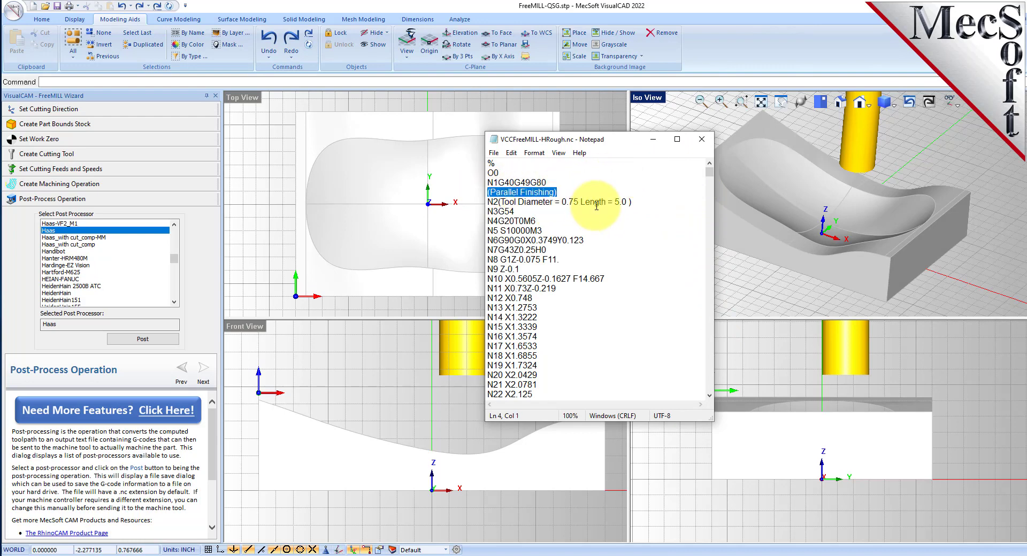
click(701, 139)
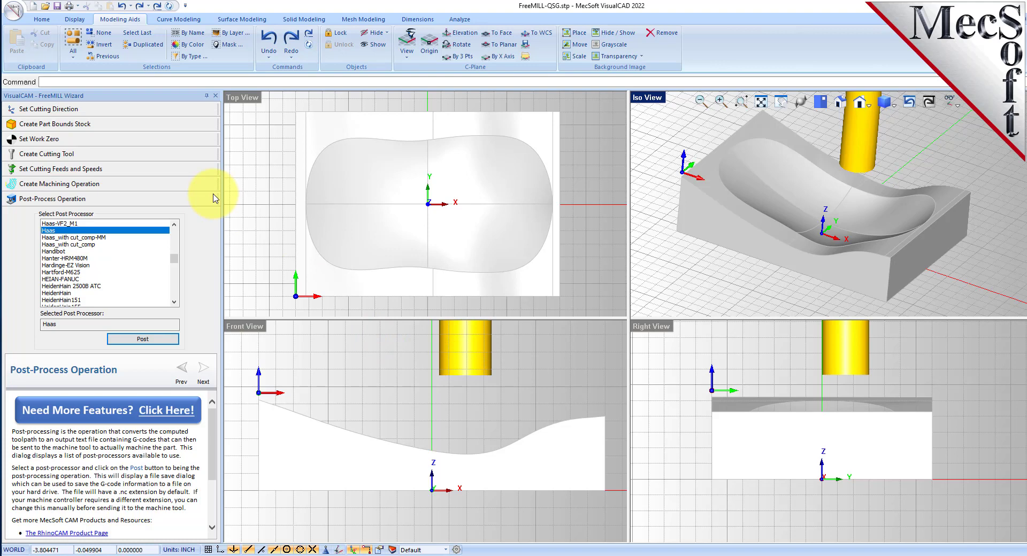
Make the cutting tool a ball end mill with 0.125 diameter, flute length 4, tool length 4
click(57, 153)
click(11, 170)
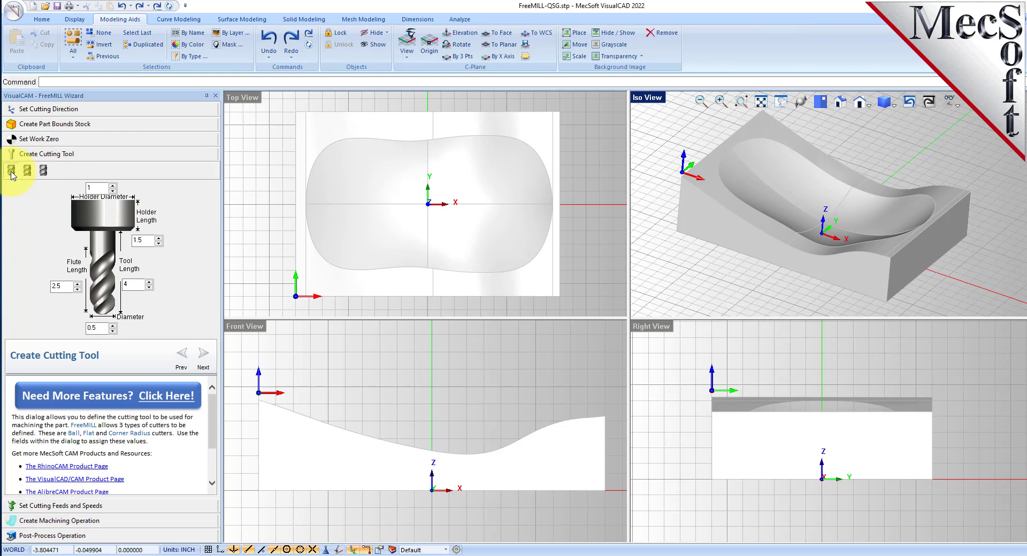
drag(105, 327, 65, 327)
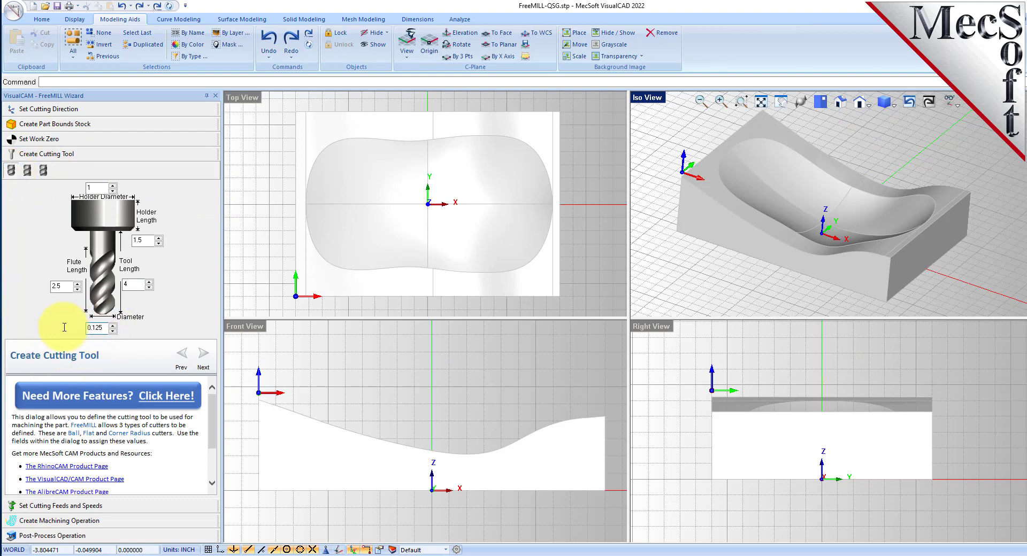
drag(69, 286, 37, 288)
drag(138, 286, 113, 288)
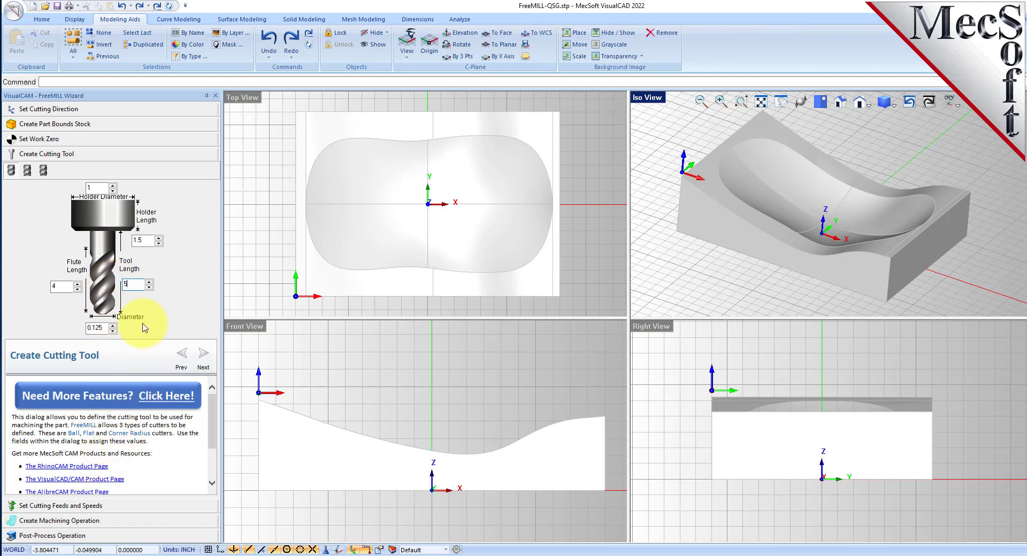
click(60, 505)
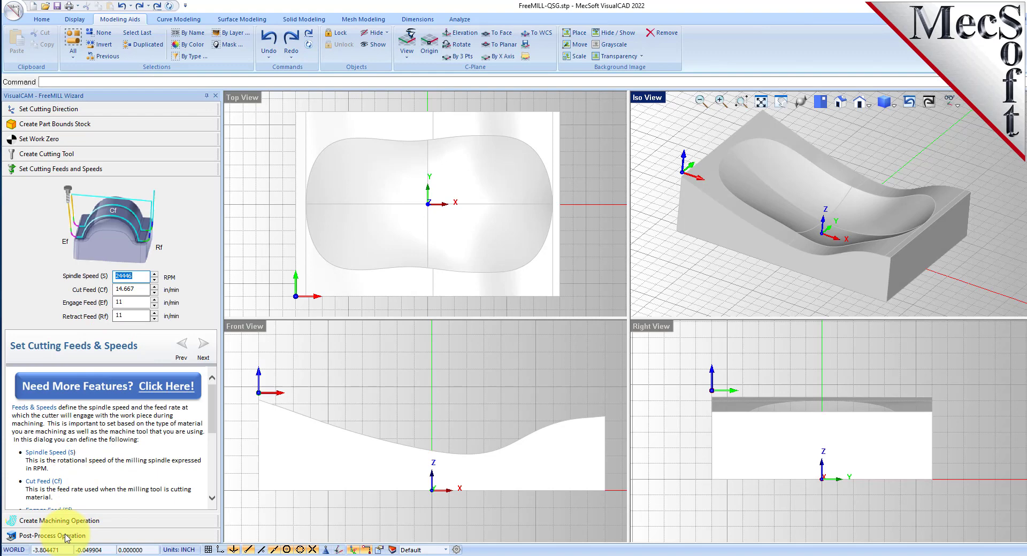
Set step distance 0.02 and stepdown 0, then generate the finishing toolpath over the part
click(75, 520)
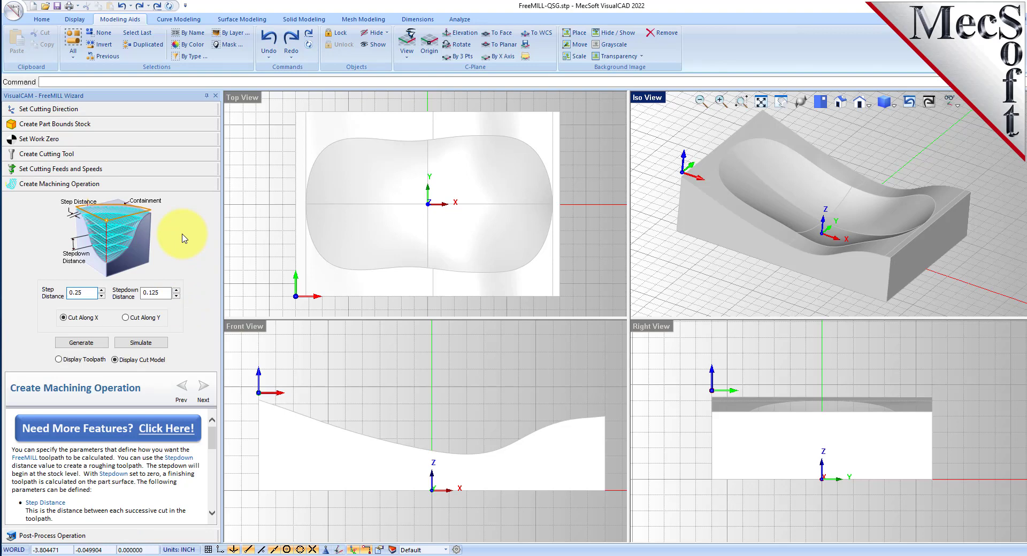
drag(170, 294, 126, 290)
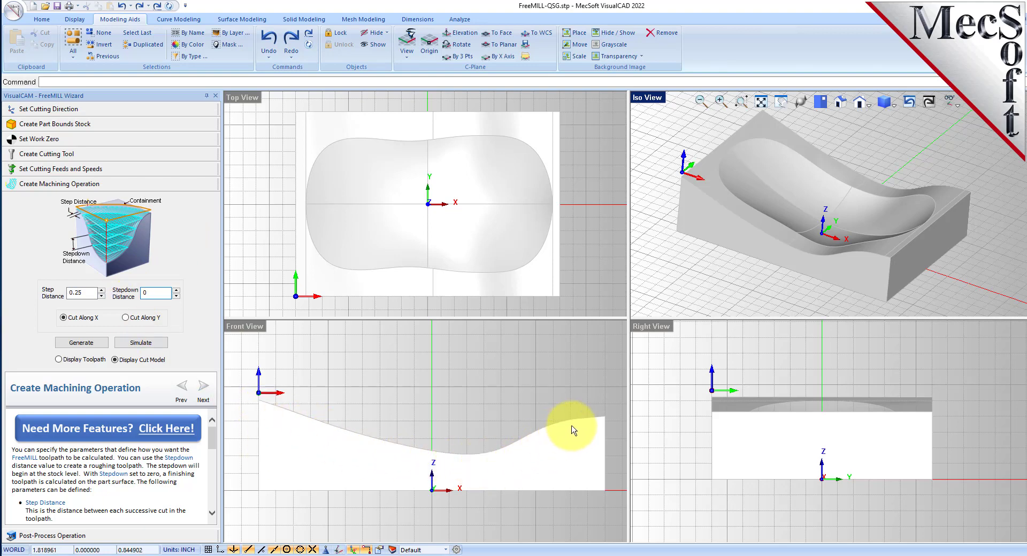
click(257, 393)
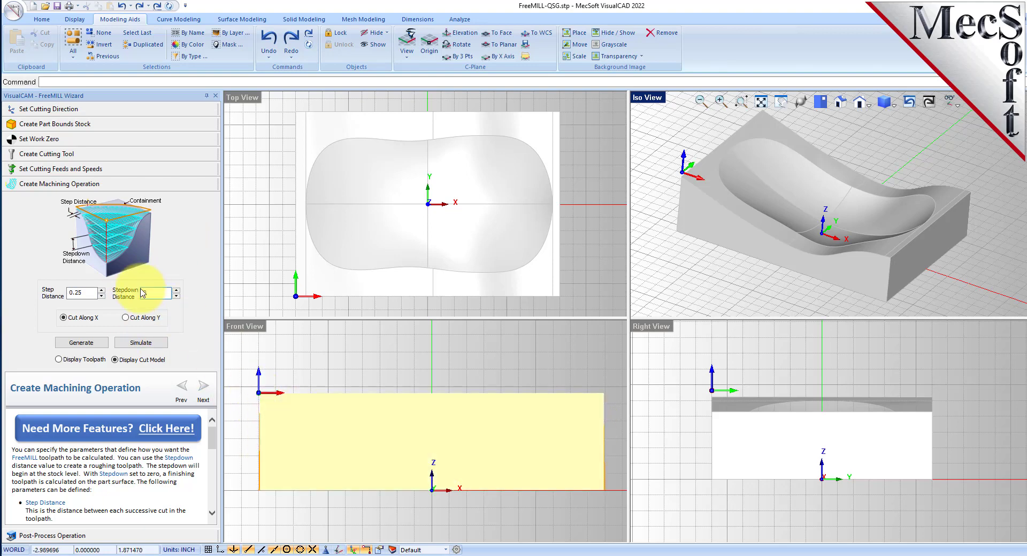
drag(96, 293, 47, 292)
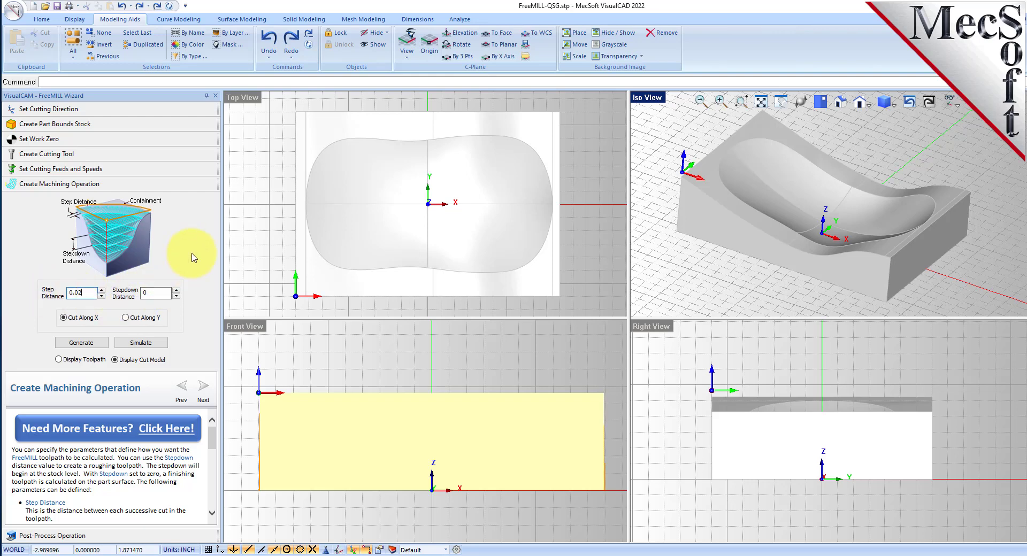
click(81, 343)
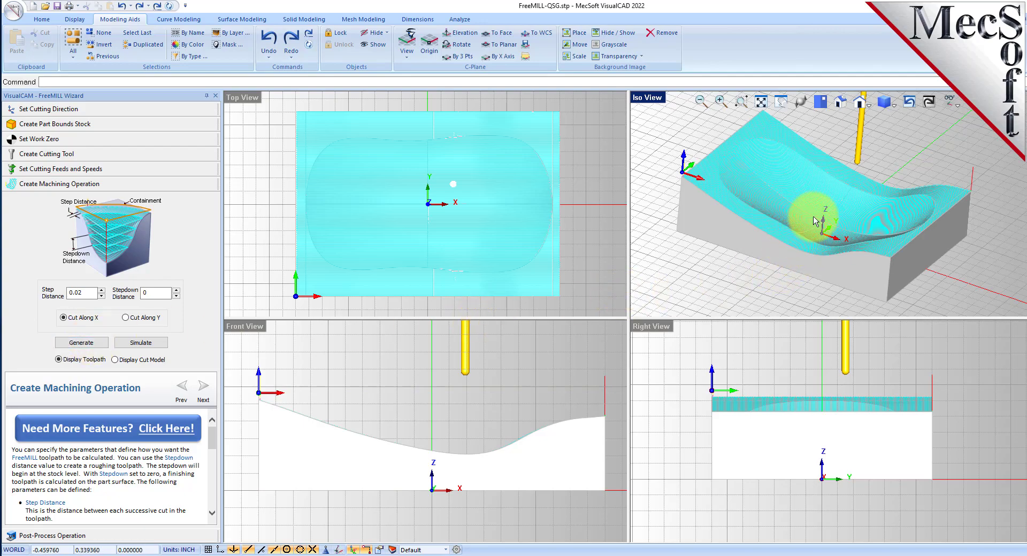
scroll(815, 221, up, 5)
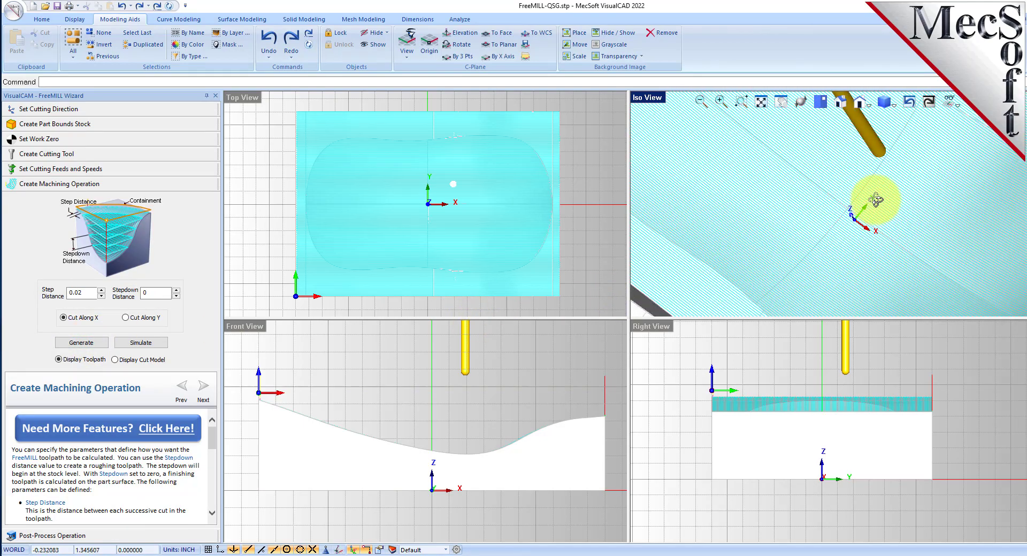
scroll(876, 200, down, 5)
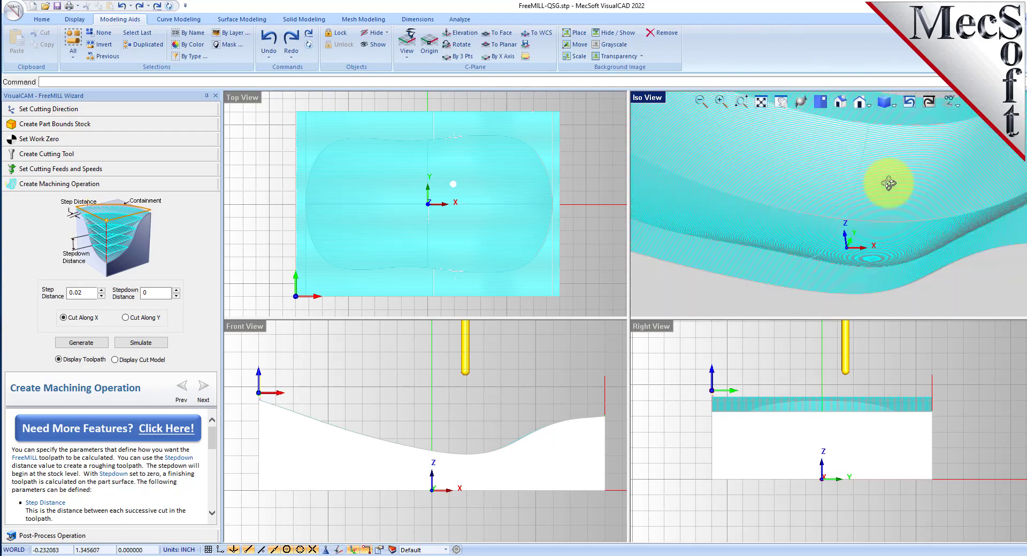
mouse_move(889, 183)
right_down()
mouse_move(896, 117)
mouse_move(869, 183)
mouse_move(884, 185)
right_up()
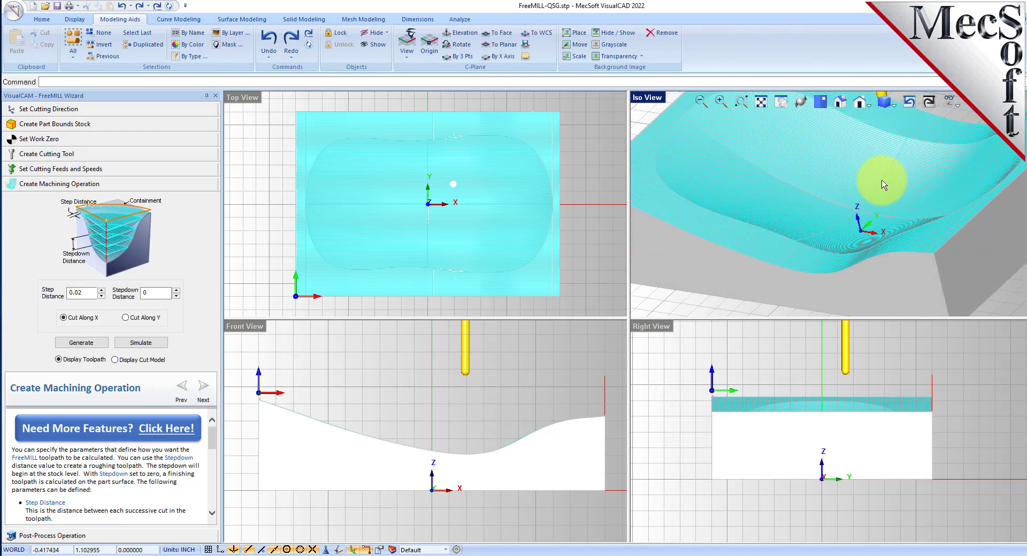
scroll(882, 184, down, 5)
scroll(851, 248, down, 2)
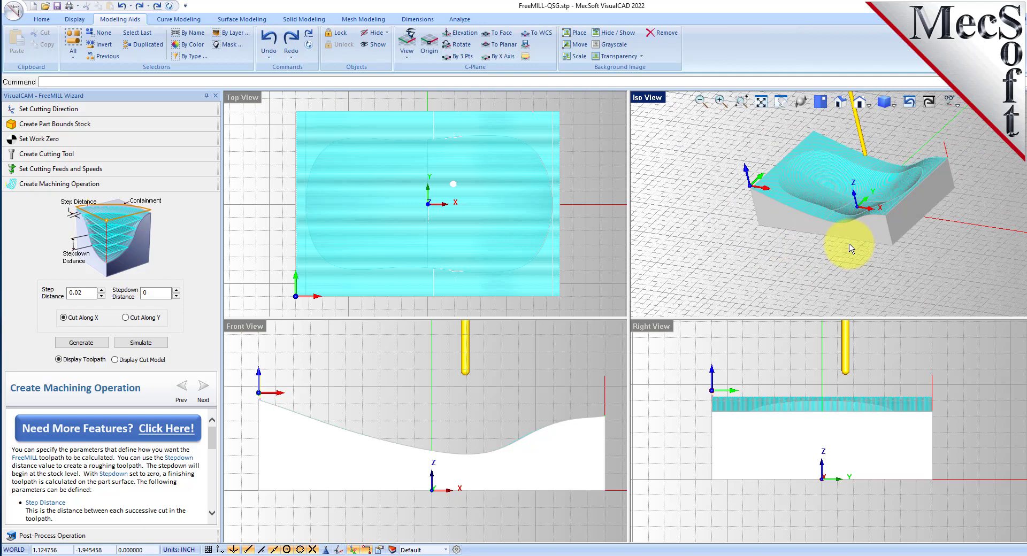
mouse_move(852, 249)
right_down()
mouse_move(848, 218)
mouse_move(852, 240)
right_up()
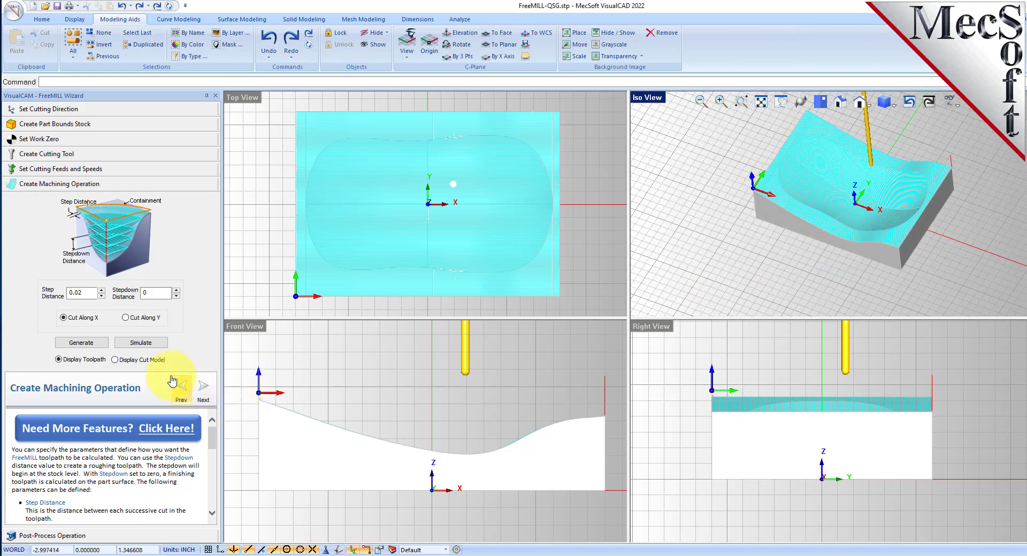
Show the machined stock and toggle repeatedly between toolpath and cut-model display to compare
click(140, 359)
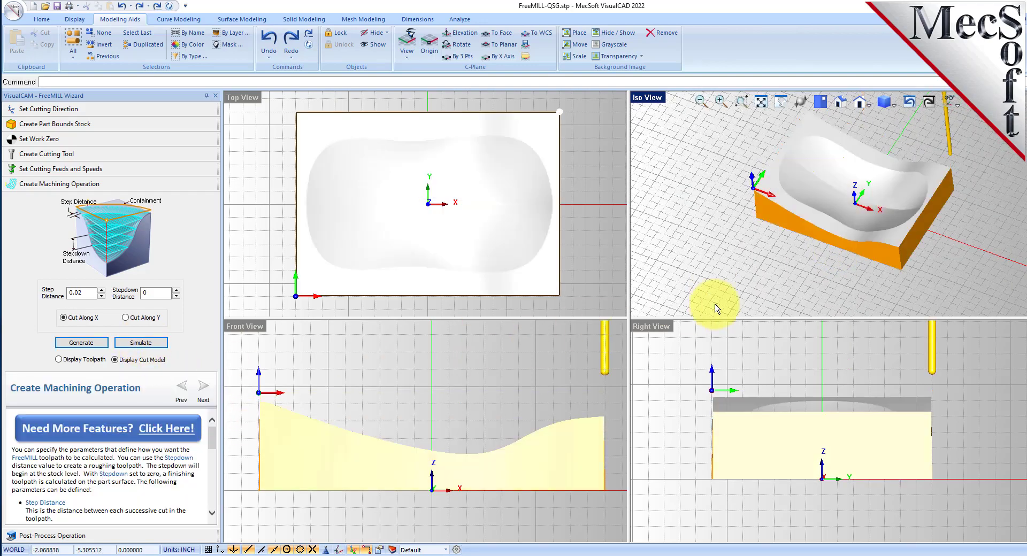
scroll(876, 142, up, 3)
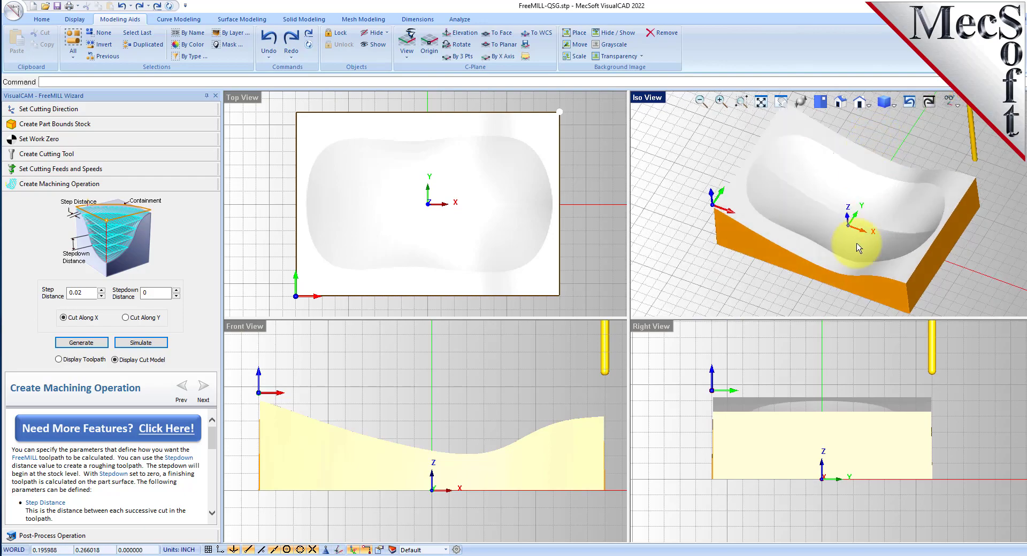
mouse_move(858, 247)
right_down()
mouse_move(861, 230)
mouse_move(859, 251)
right_up()
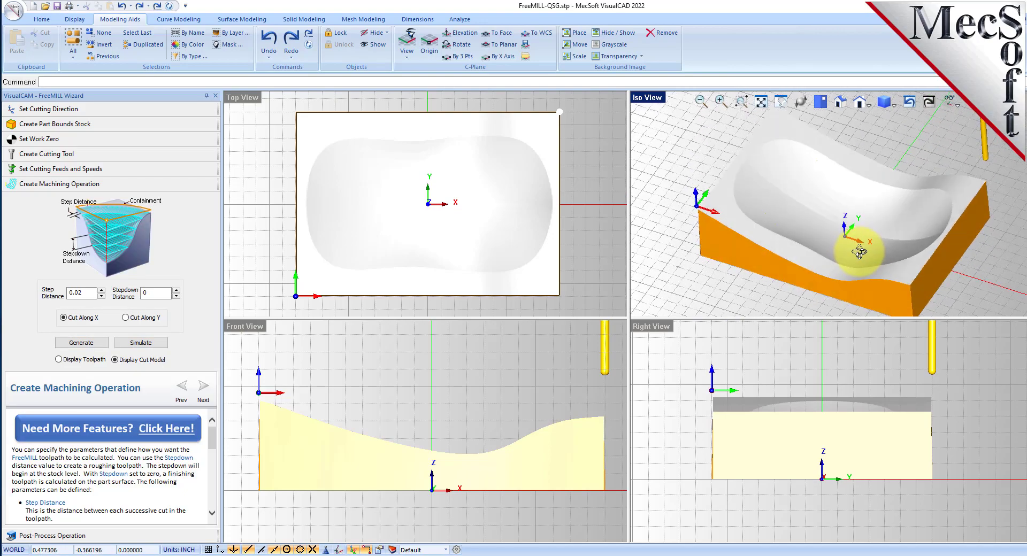
click(85, 361)
click(136, 361)
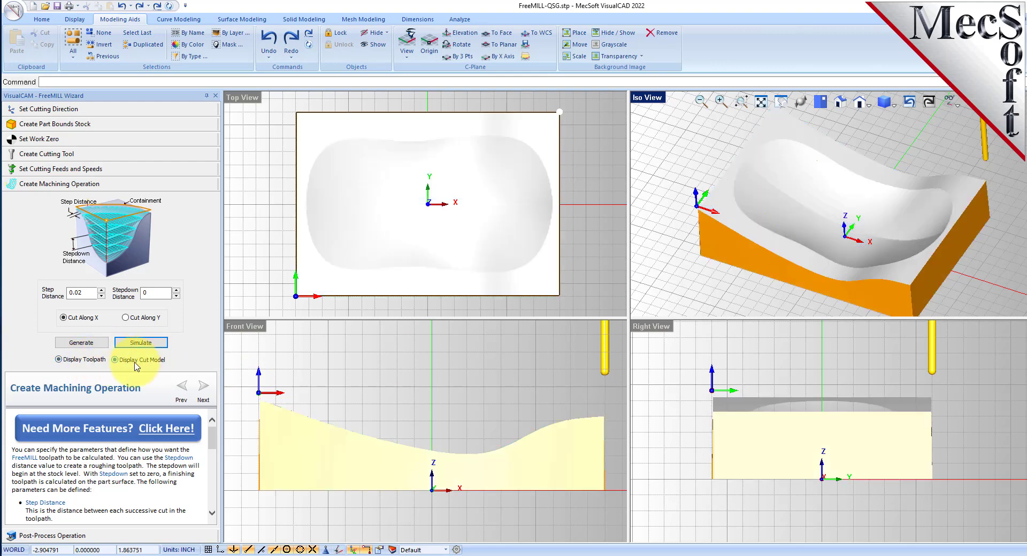
click(84, 360)
click(115, 360)
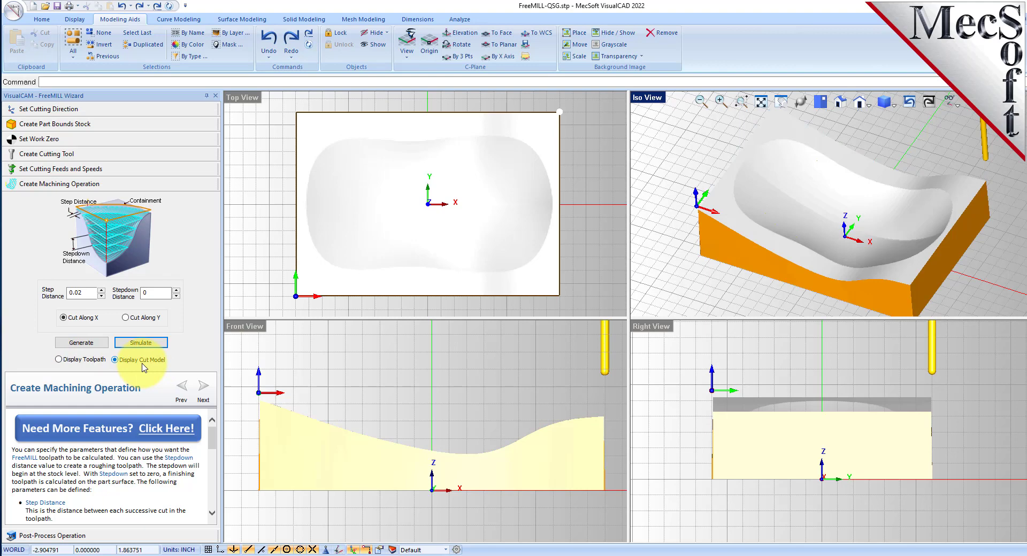
click(85, 361)
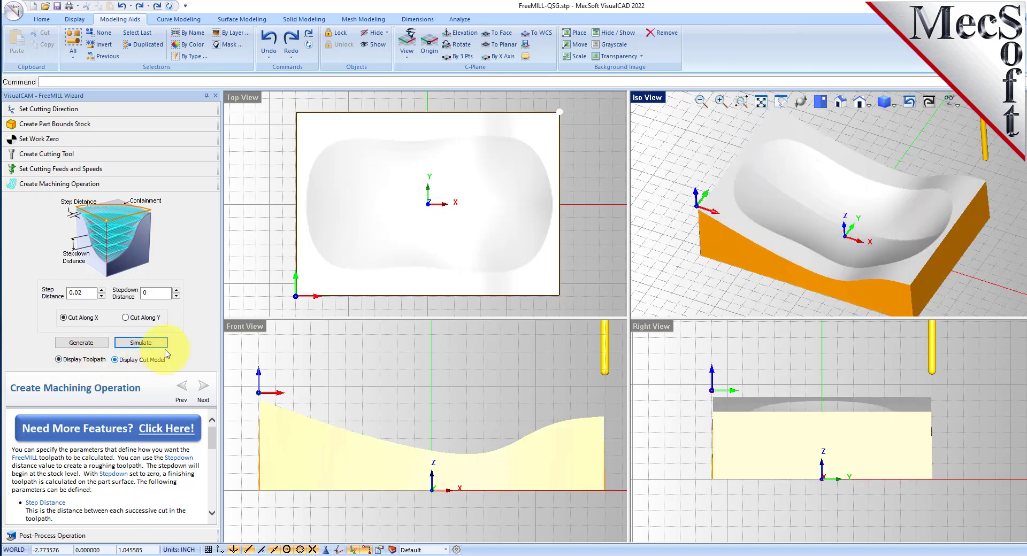
Orbit the part to a low side-on angle and zoom to inspect the finished cavity
right_drag(872, 314, 868, 271)
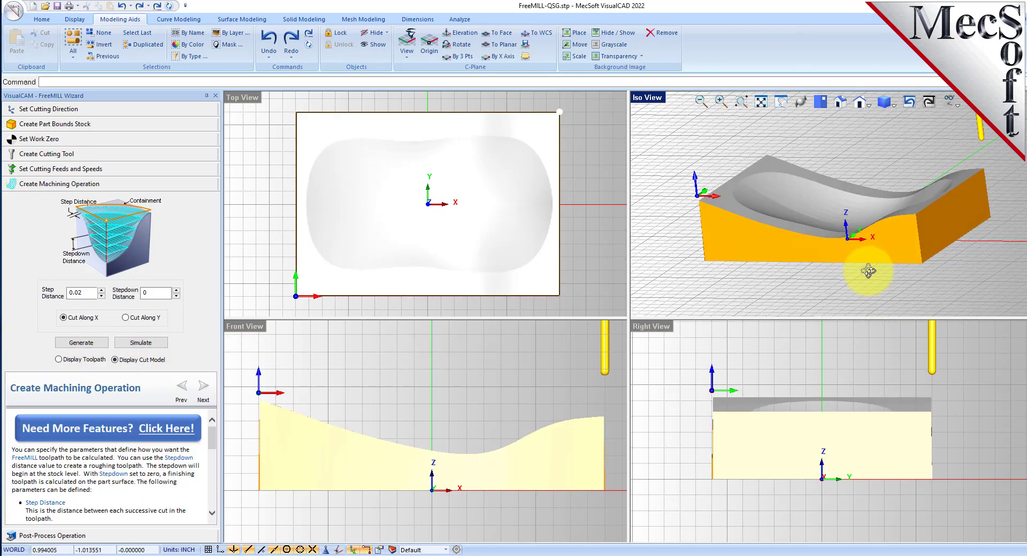
scroll(868, 271, up, 2)
scroll(866, 256, up, 3)
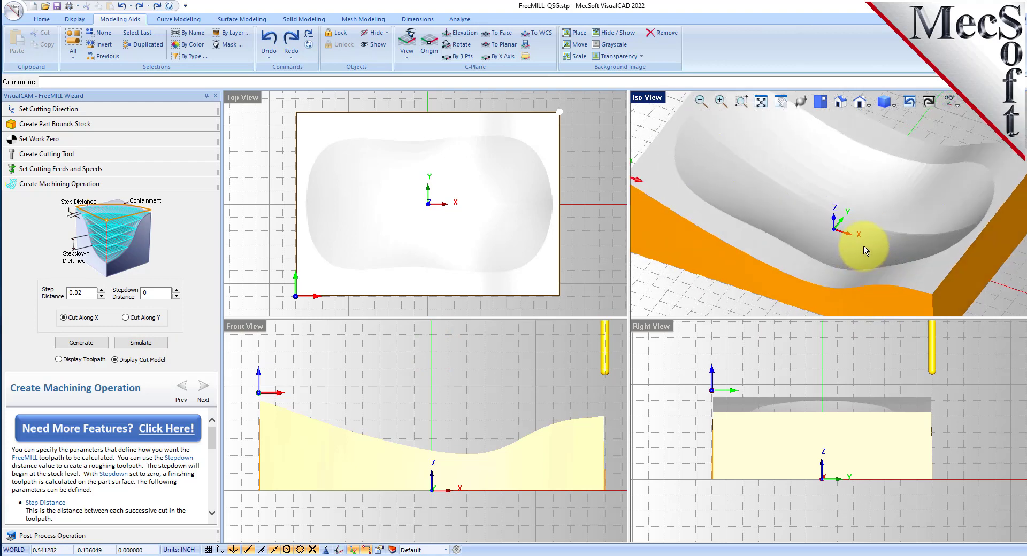
scroll(865, 251, down, 2)
scroll(864, 248, down, 2)
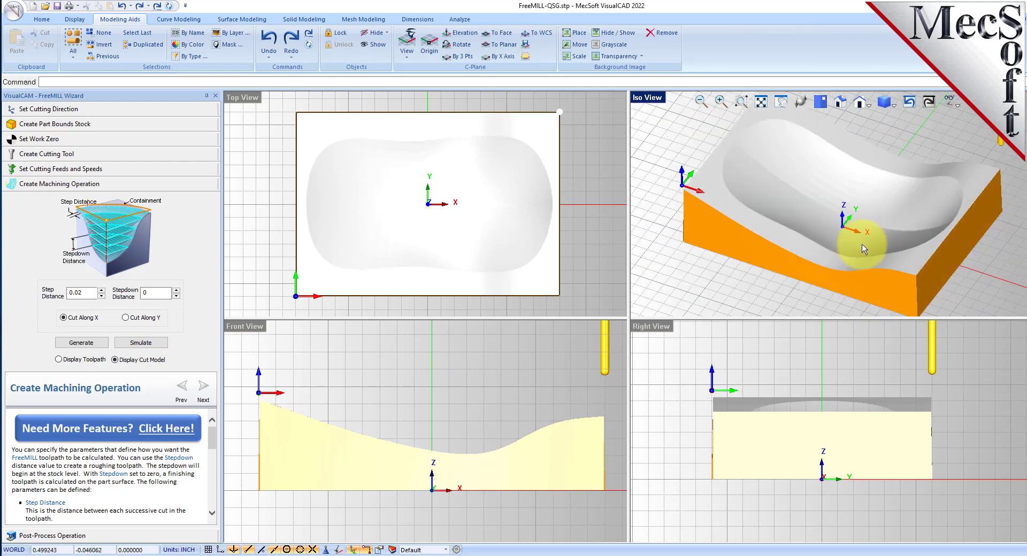
scroll(850, 257, down, 1)
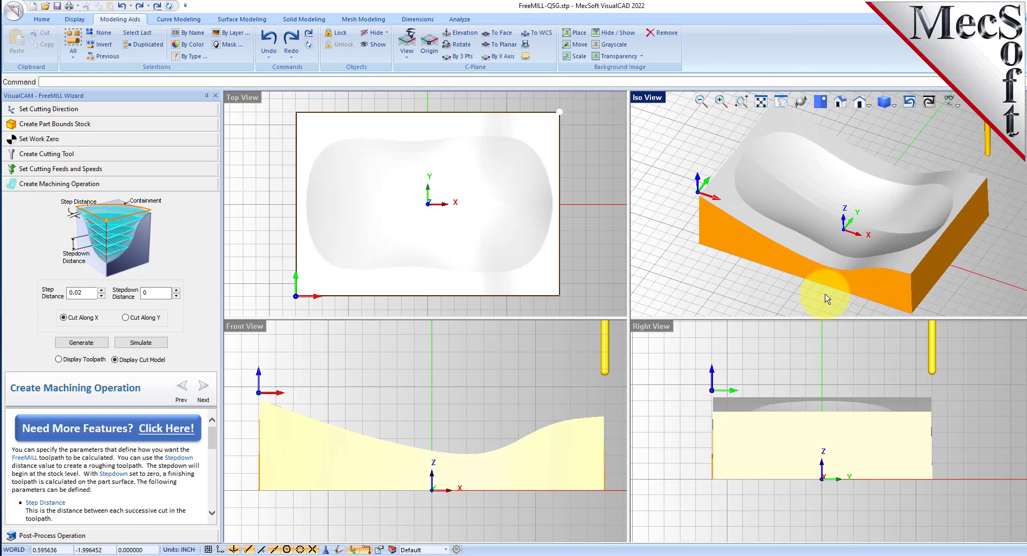
Post the finishing operation with Haas, saving the G-code file as VCCFree-MILL-PFinish.nc
click(68, 538)
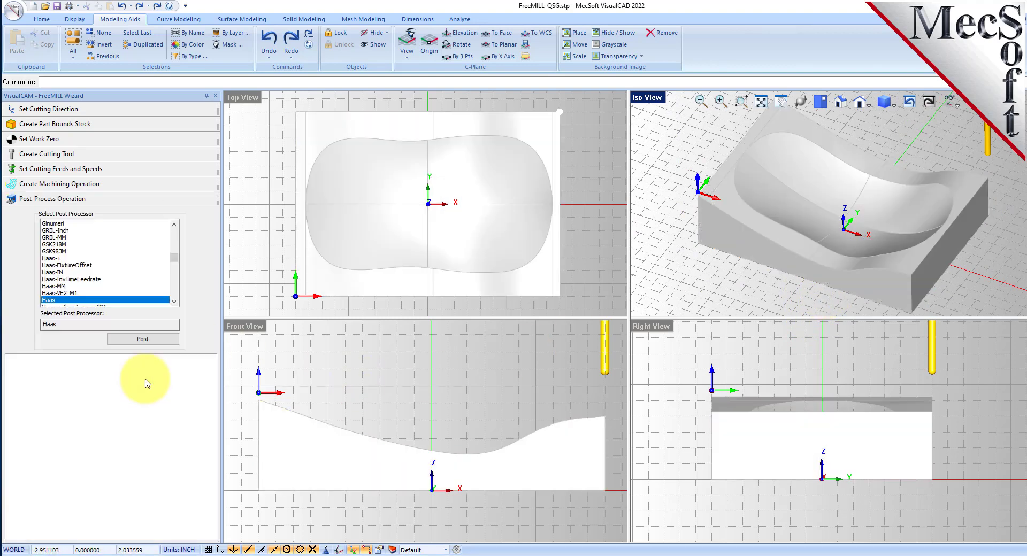
click(149, 340)
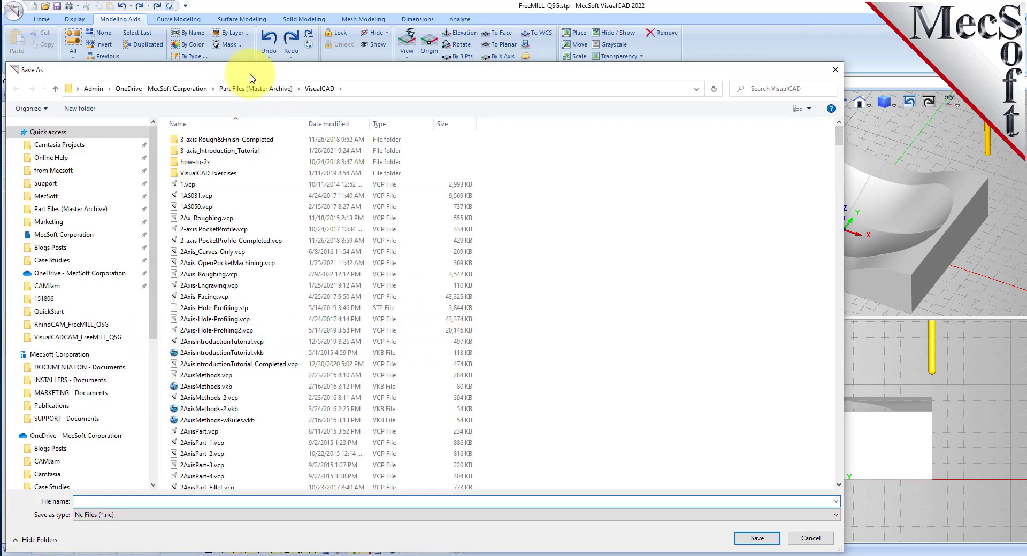
drag(251, 77, 459, 60)
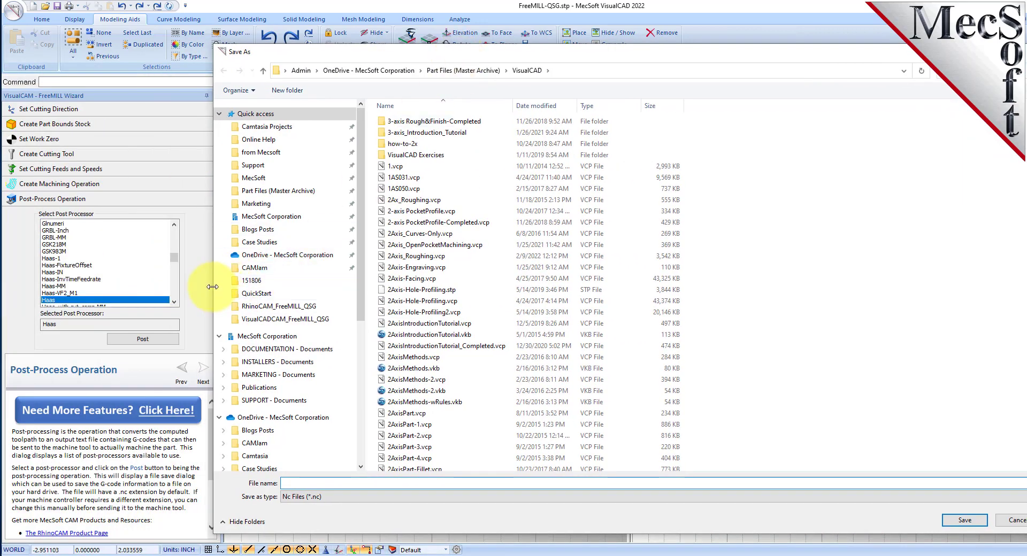
drag(212, 286, 515, 278)
drag(775, 43, 768, 82)
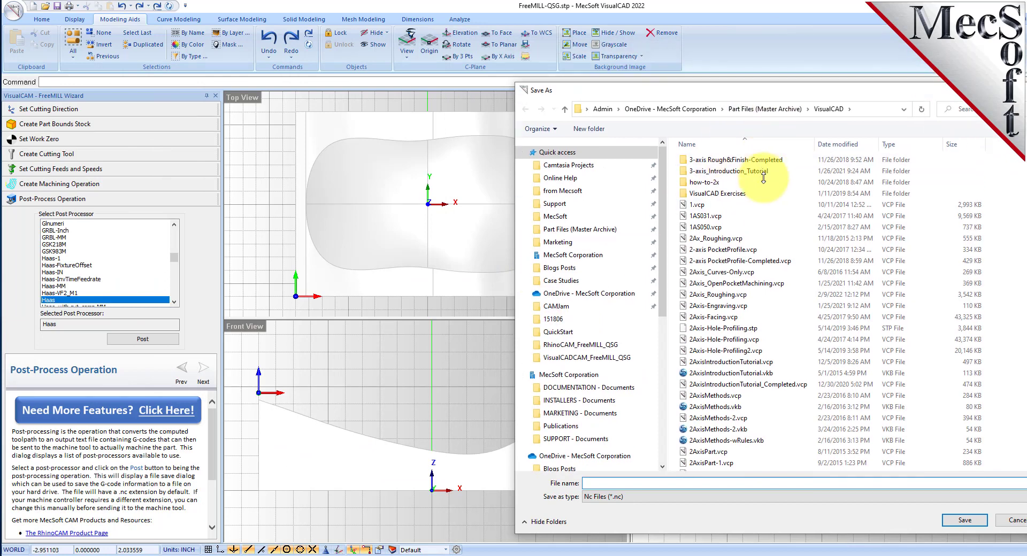
drag(763, 178, 427, 152)
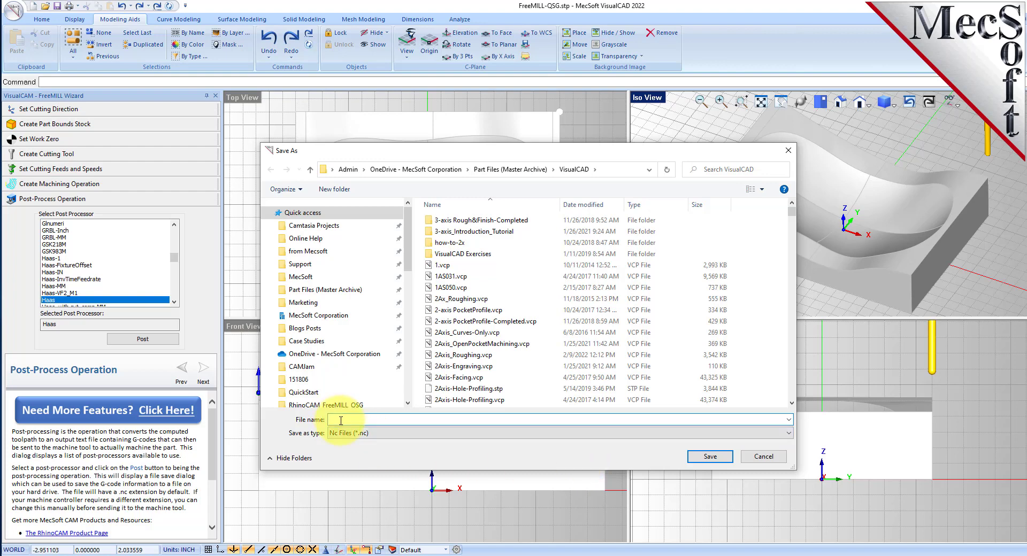
text(VCC)
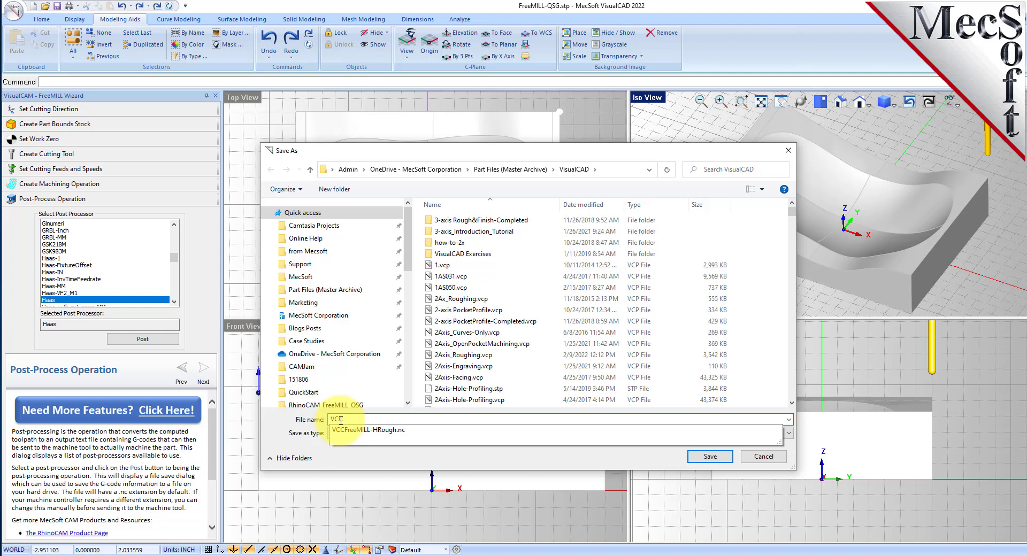
text(Free-MILL-)
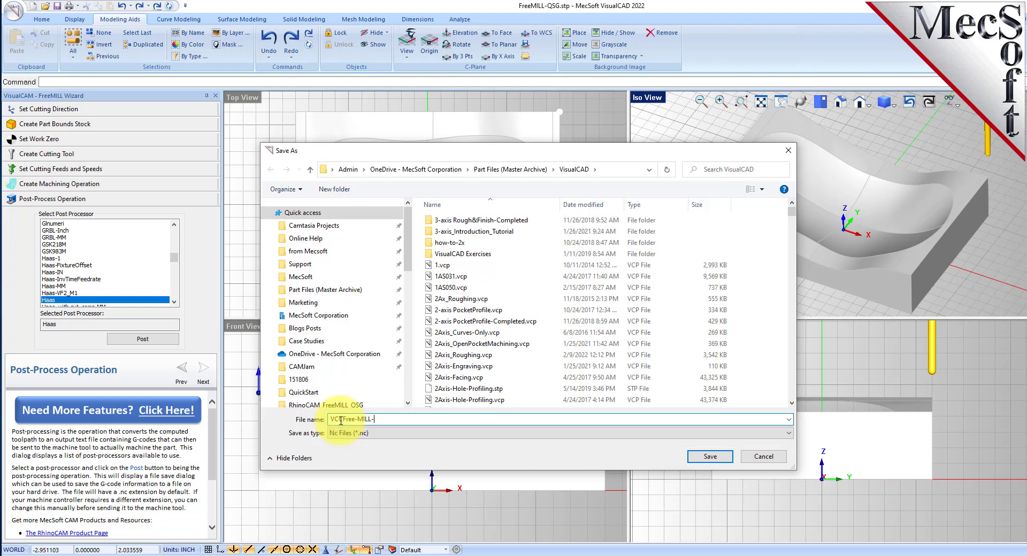
text(PFinish.nc)
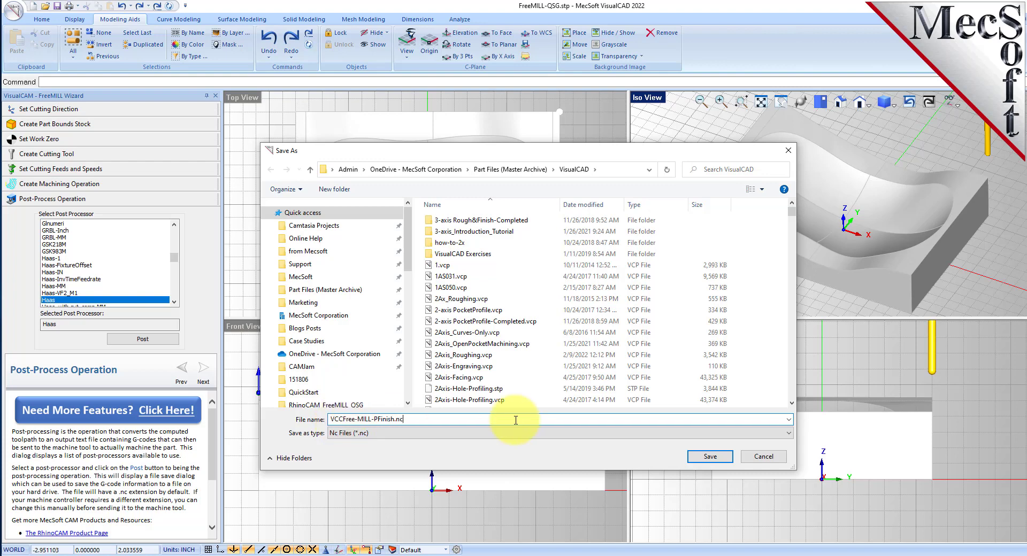
click(710, 456)
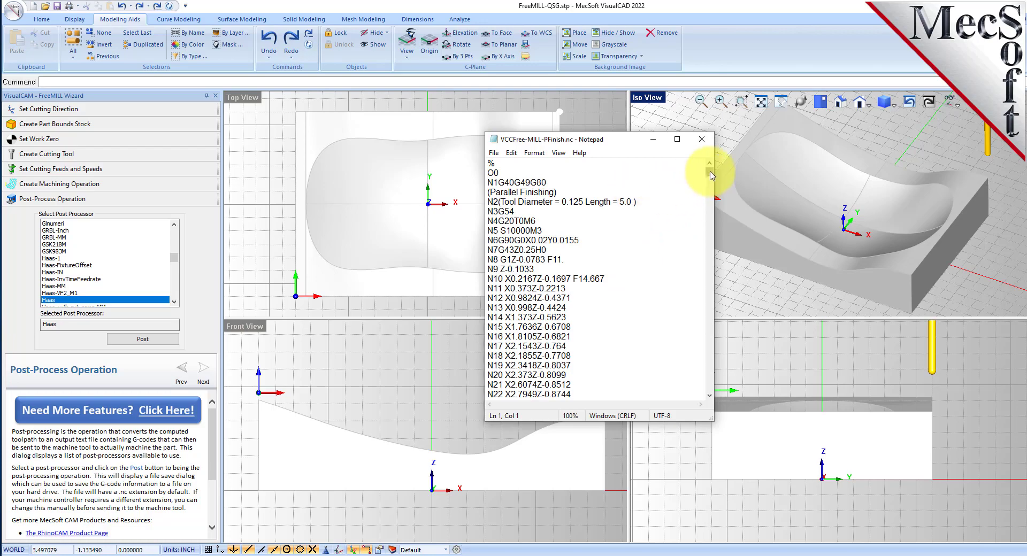
Scroll the Notepad G-code down to its final block N12938 ending with M30
mouse_move(710, 174)
mouse_down()
mouse_move(709, 393)
mouse_move(709, 170)
mouse_up()
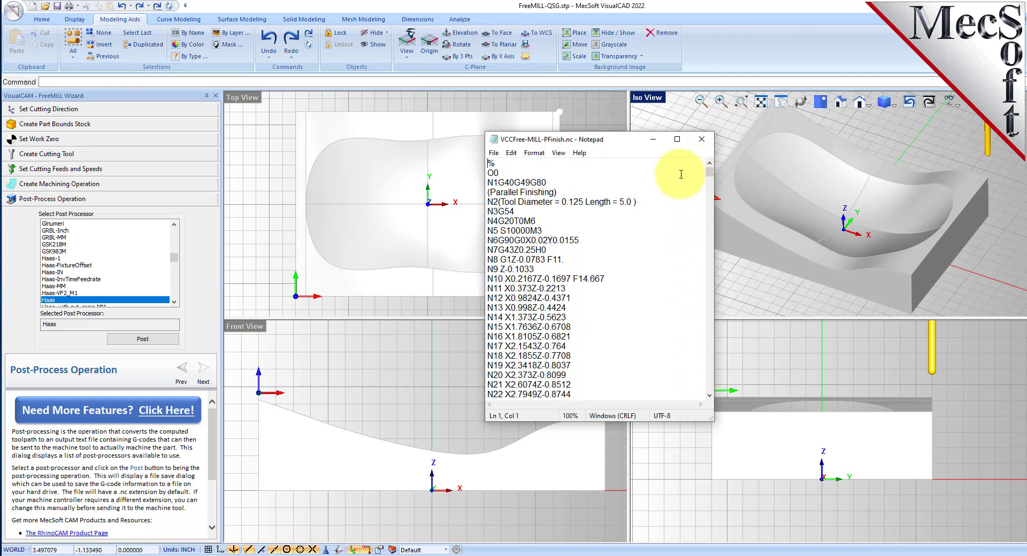